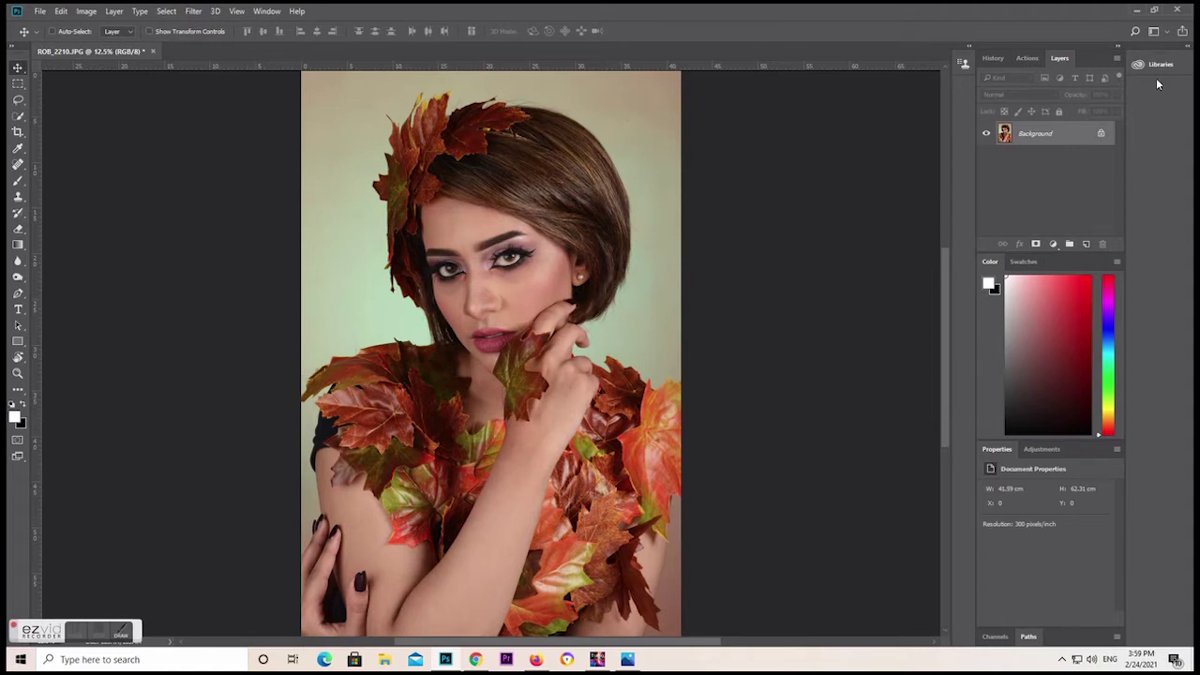
# Step: Show the Actions panel and turn off Button Mode to get the editable list
pyautogui.click(1027, 59)
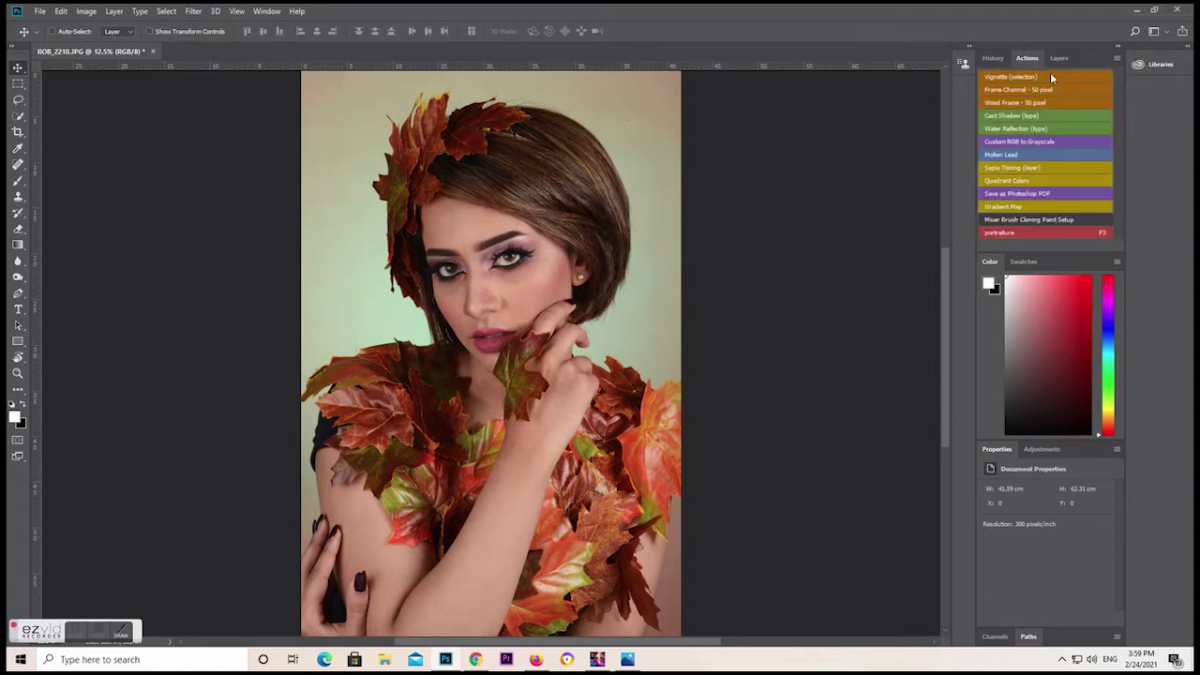
pyautogui.click(1116, 59)
pyautogui.click(1112, 71)
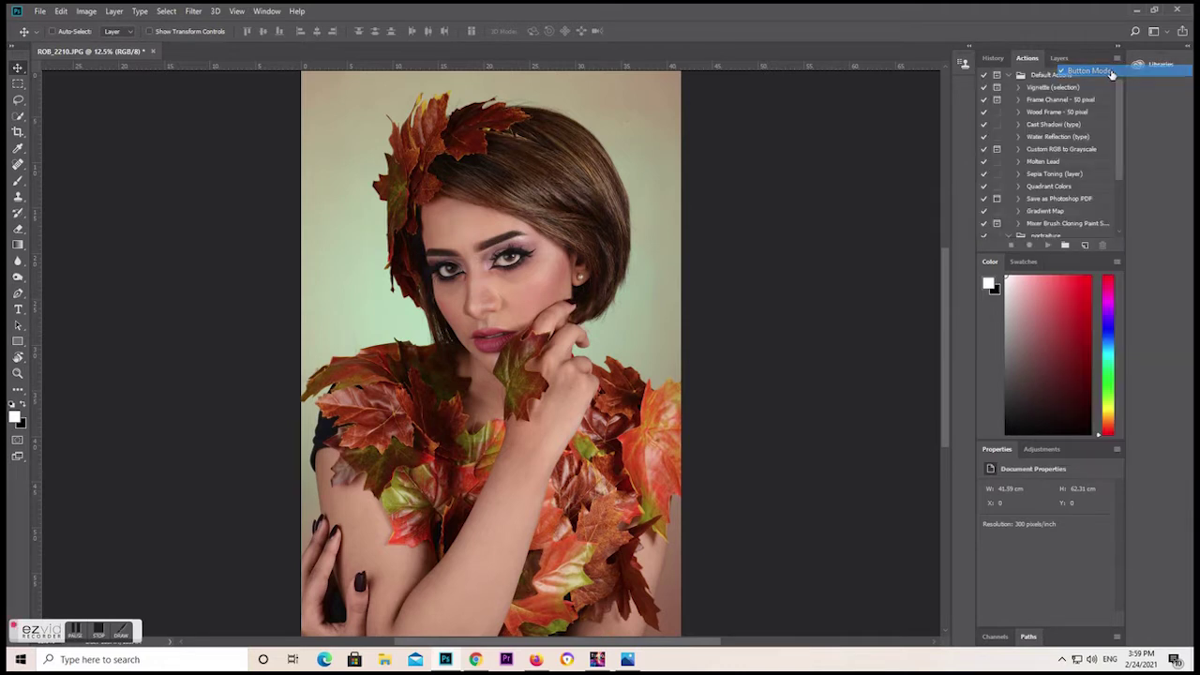
# Step: Create a red-coded Portraiture action with a Shift+F3 shortcut and start recording it
pyautogui.click(1116, 59)
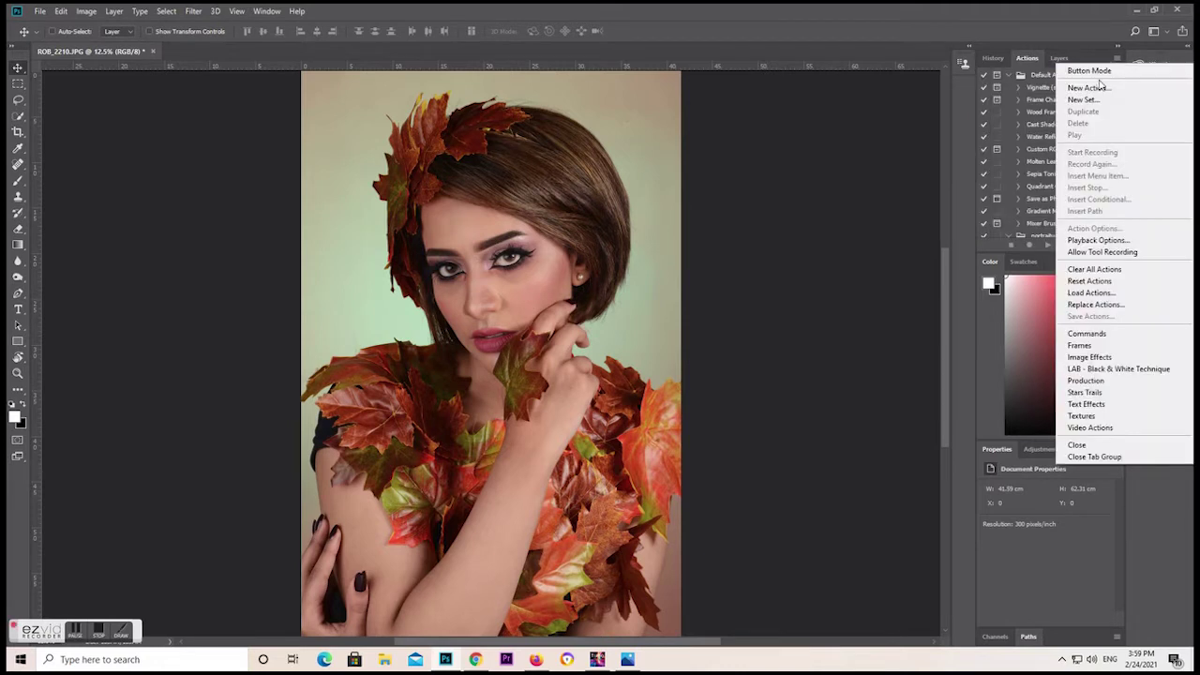
pyautogui.click(1108, 86)
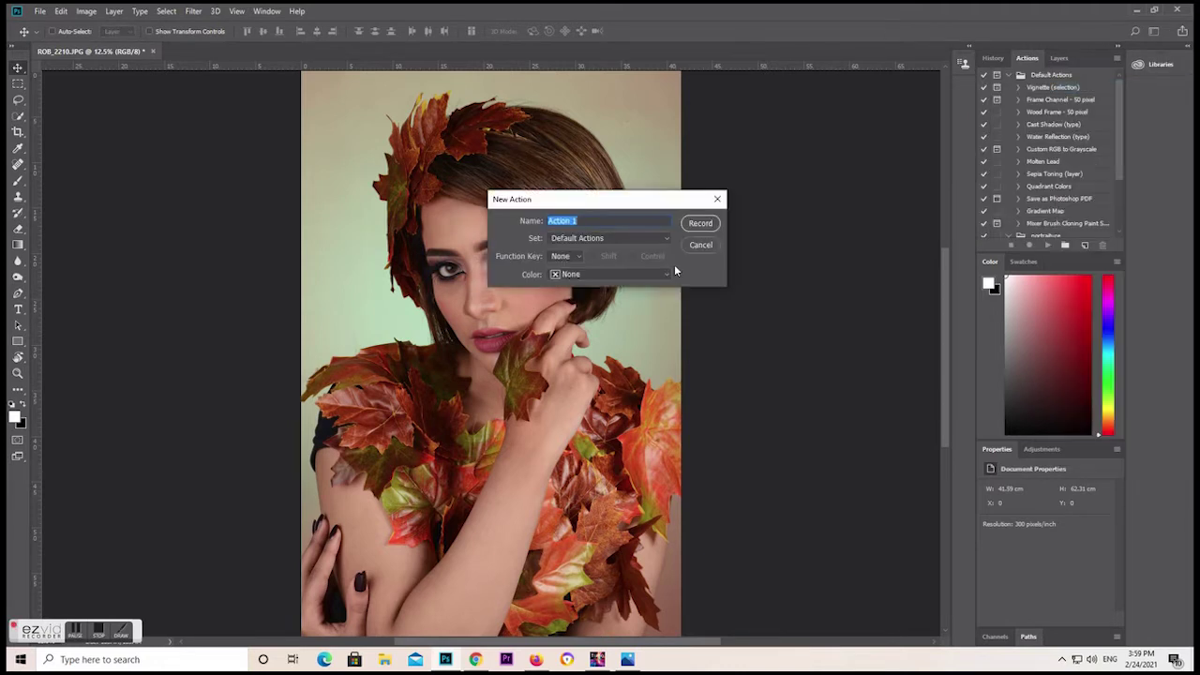
pyautogui.write('Portraiture')
pyautogui.click(580, 259)
pyautogui.click(551, 295)
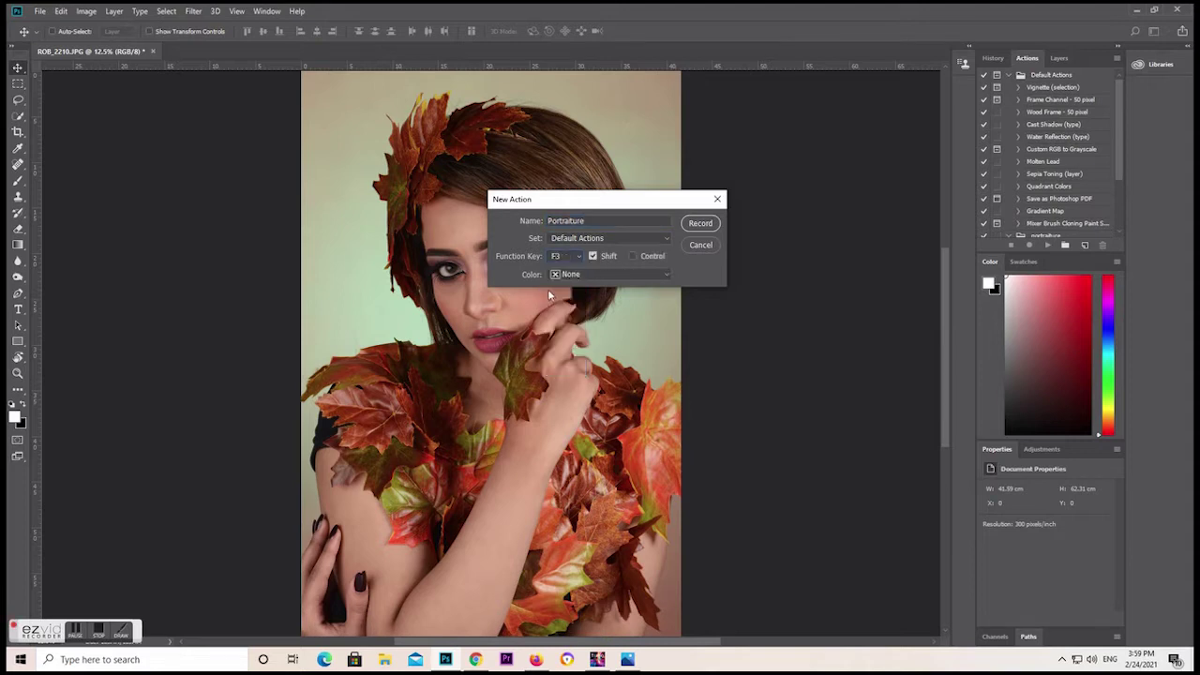
pyautogui.click(669, 276)
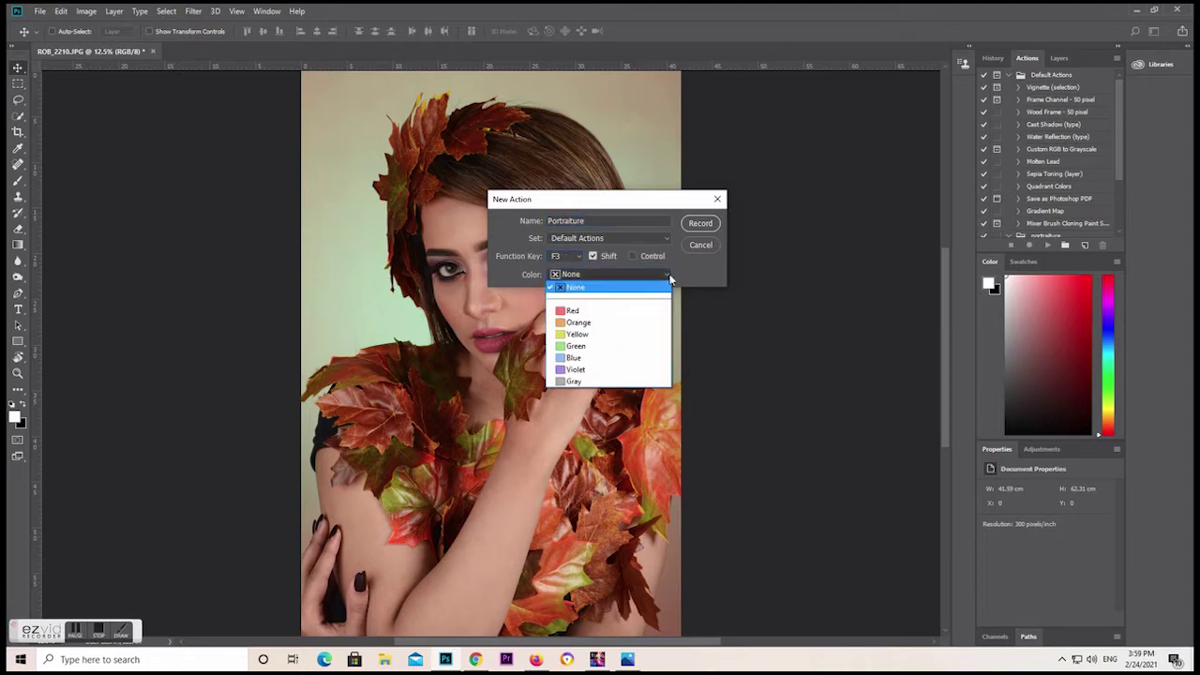
pyautogui.click(574, 313)
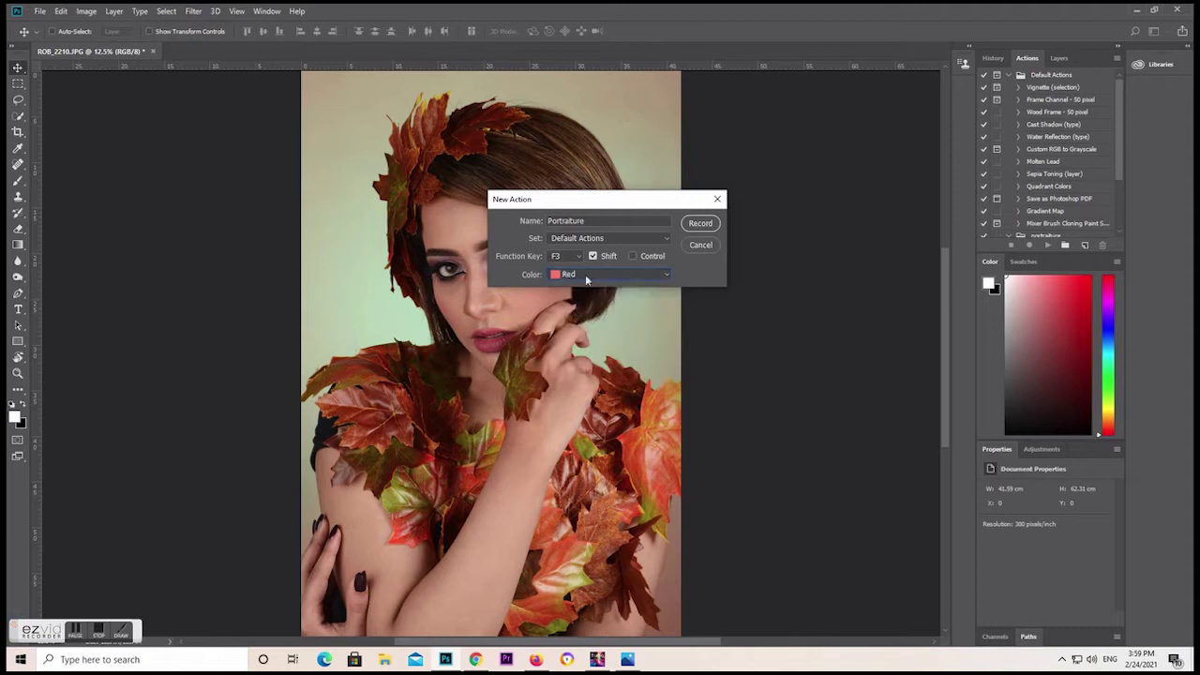
pyautogui.click(699, 223)
pyautogui.click(1059, 58)
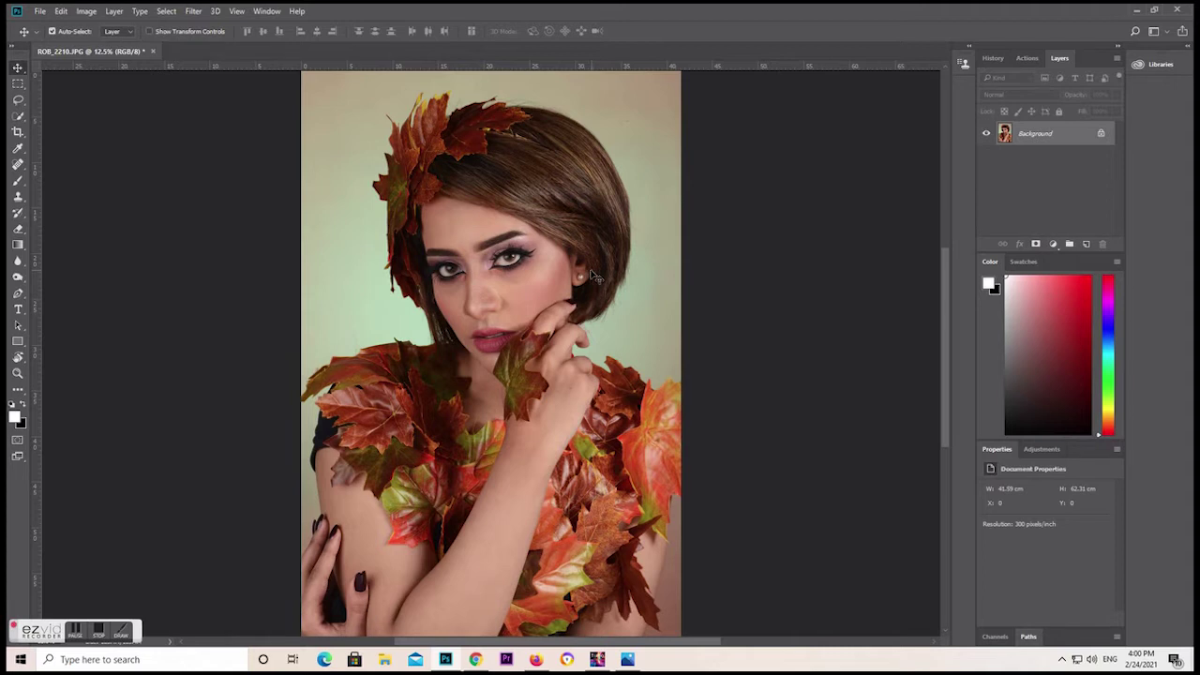
# Step: Duplicate the background into Layer 1 and open the Imagenomic Portraiture filter in an enlarged window
pyautogui.hotkey('ctrl', 'j')
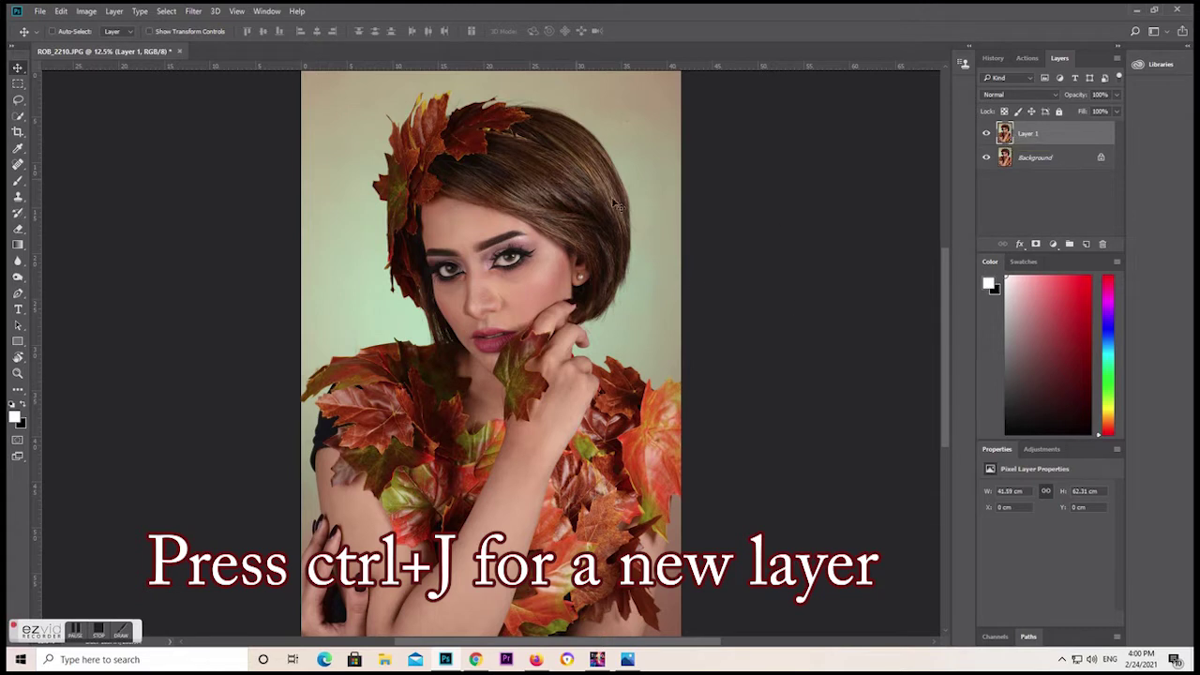
pyautogui.click(194, 11)
pyautogui.moveTo(218, 272)
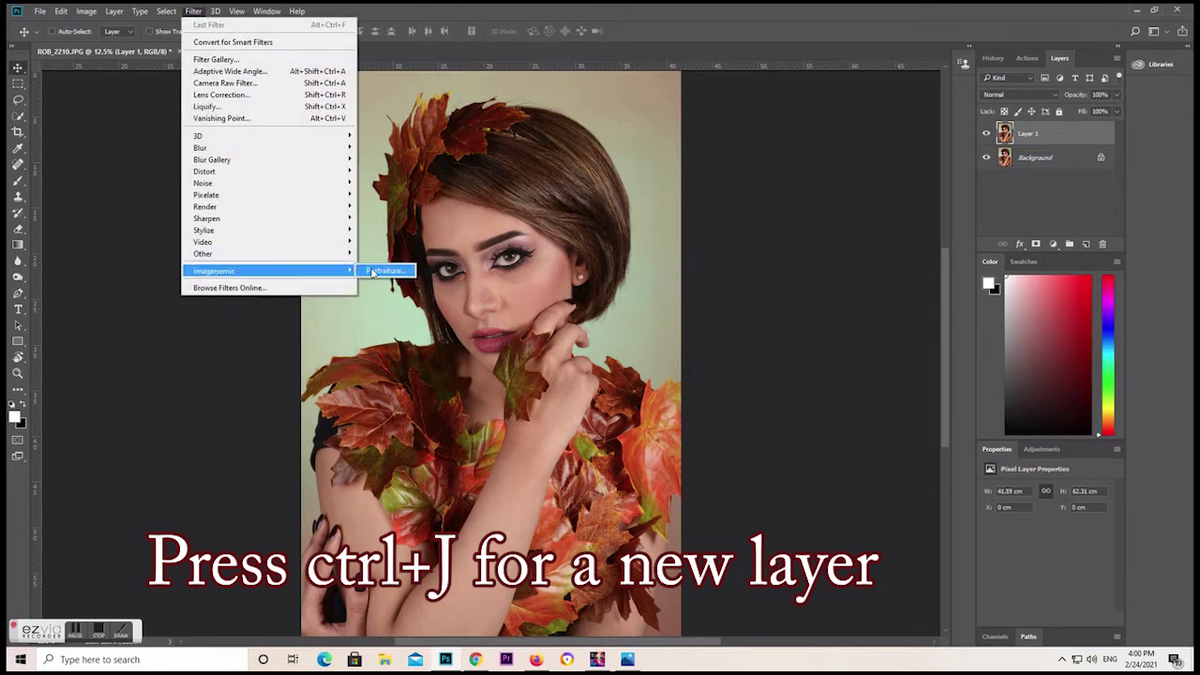
pyautogui.click(379, 271)
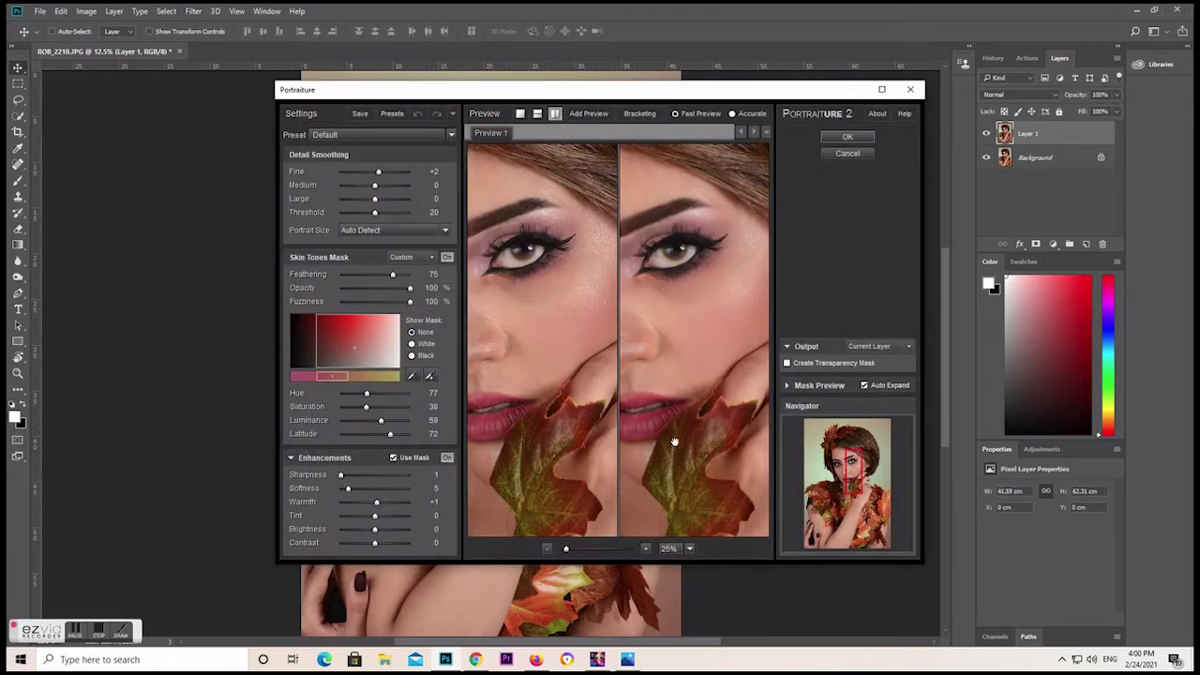
pyautogui.moveTo(674, 441); pyautogui.dragTo(722, 443)
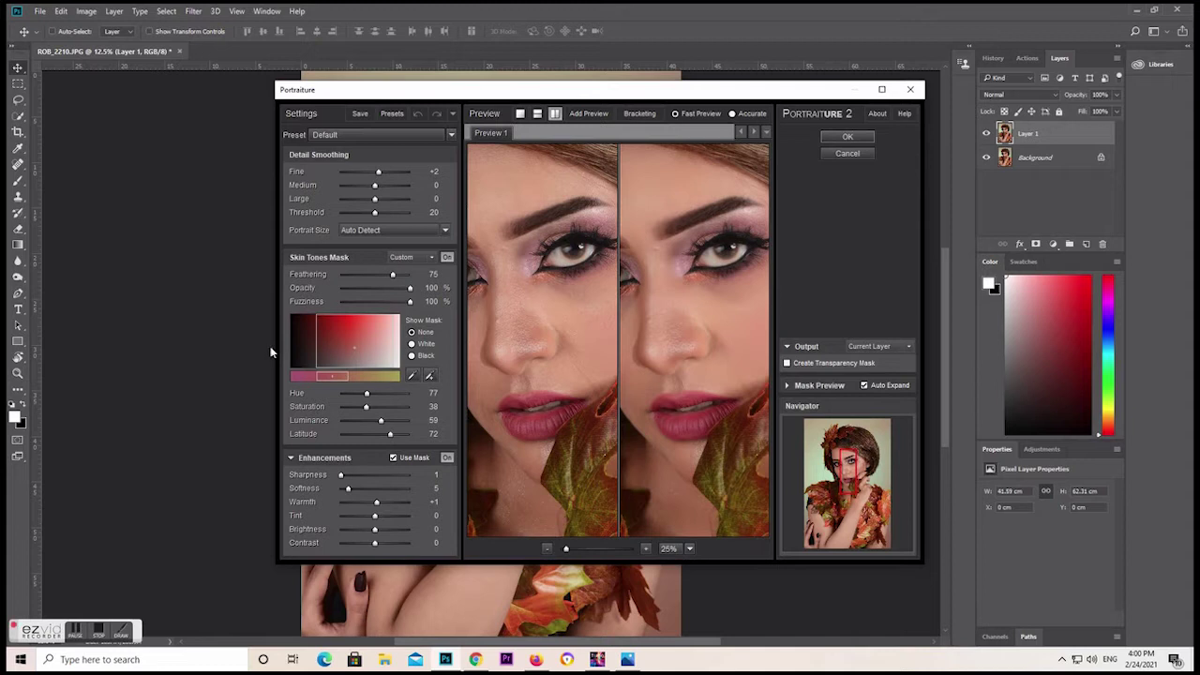
pyautogui.moveTo(275, 346); pyautogui.dragTo(66, 371)
pyautogui.moveTo(609, 460); pyautogui.dragTo(656, 445)
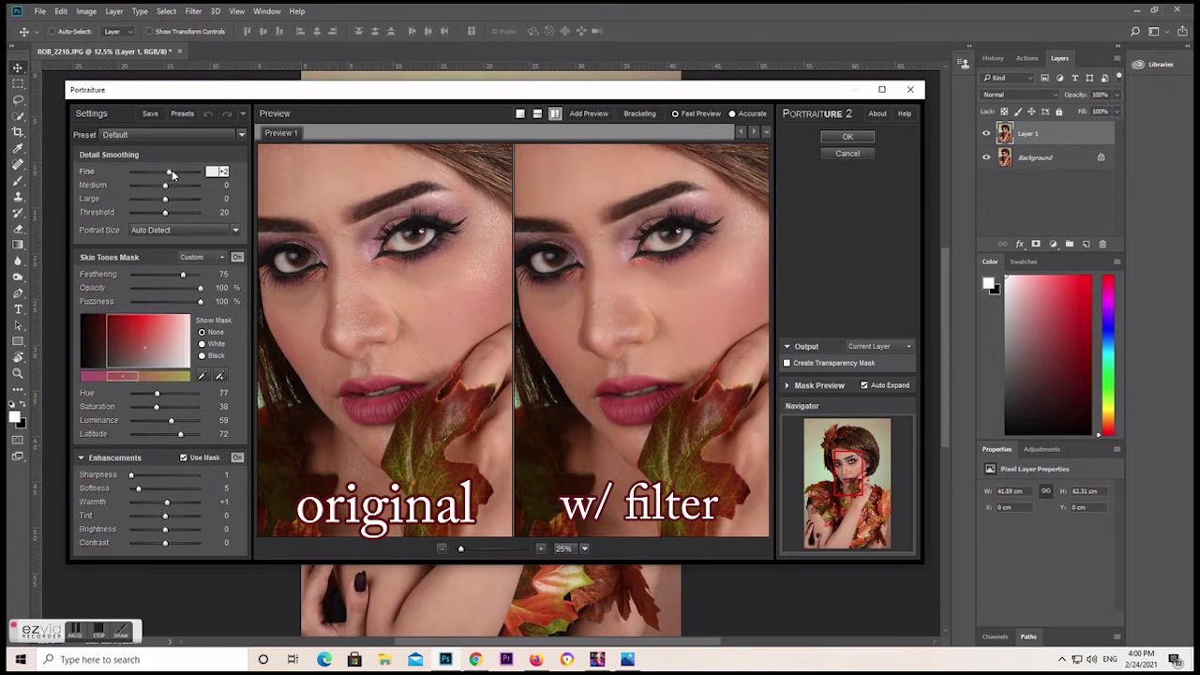
# Step: Apply Portraiture with Fine +4, Feathering 81, Hue 95, Sharpness 2, Softness 16, Brightness +3, Contrast +1, Fuzziness 90
pyautogui.moveTo(172, 175); pyautogui.dragTo(176, 176)
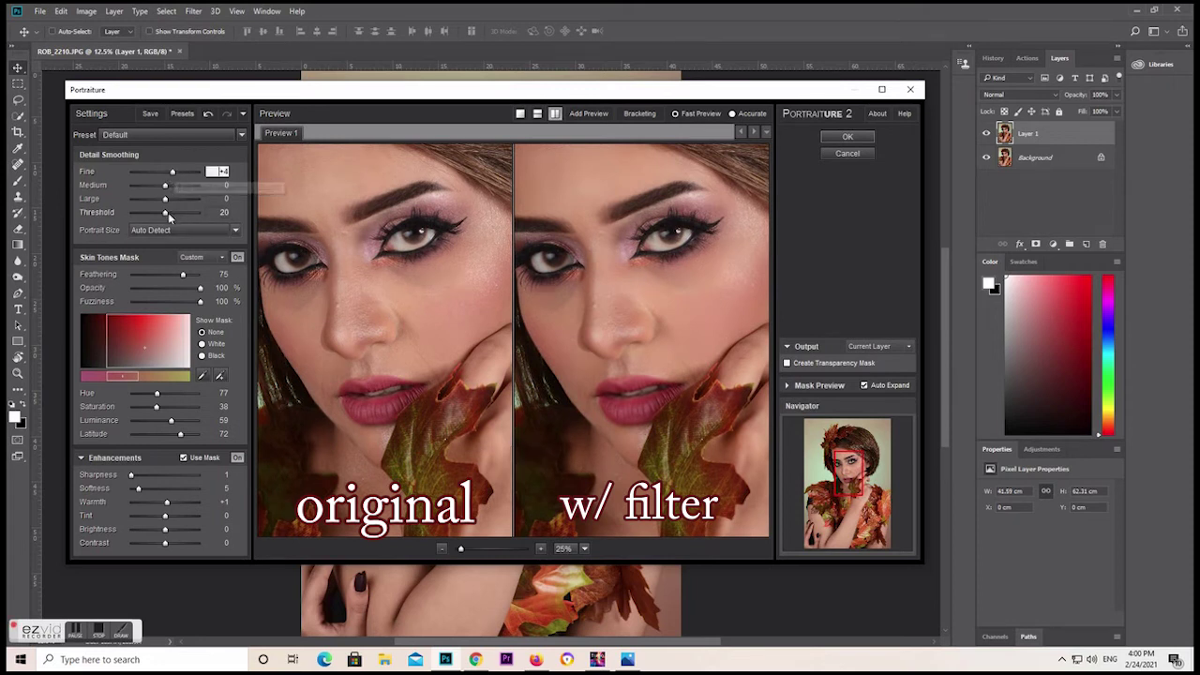
pyautogui.moveTo(184, 275); pyautogui.dragTo(188, 274)
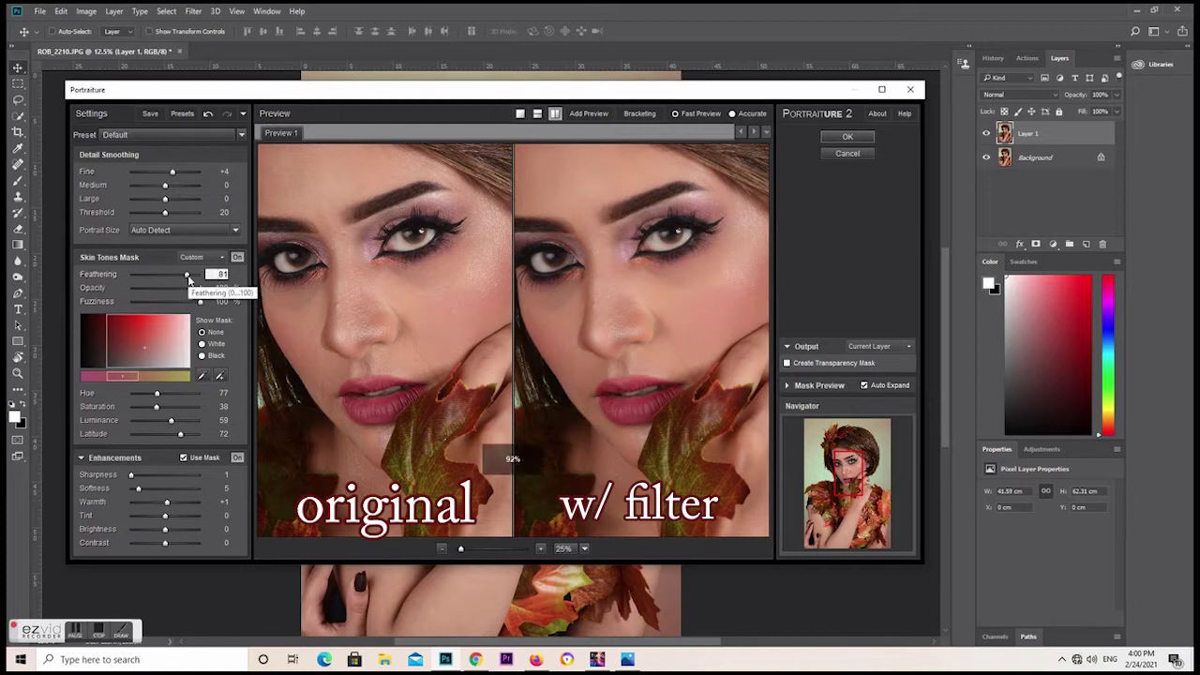
pyautogui.moveTo(162, 395); pyautogui.dragTo(166, 395)
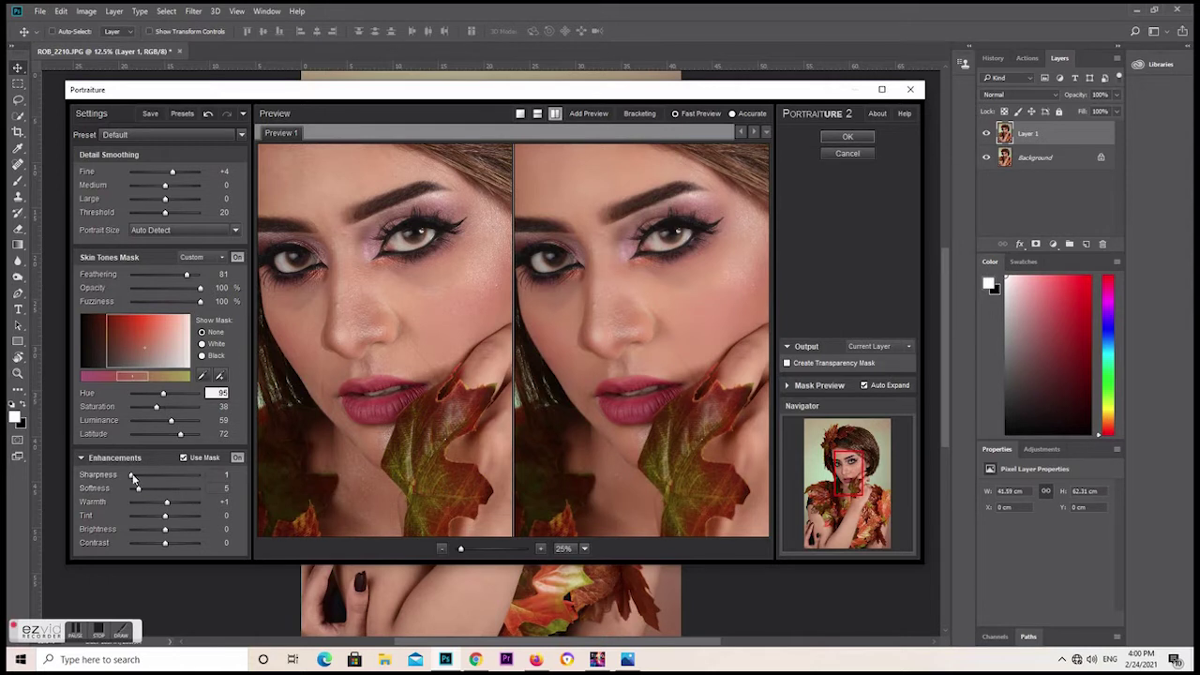
pyautogui.moveTo(131, 476); pyautogui.dragTo(157, 491)
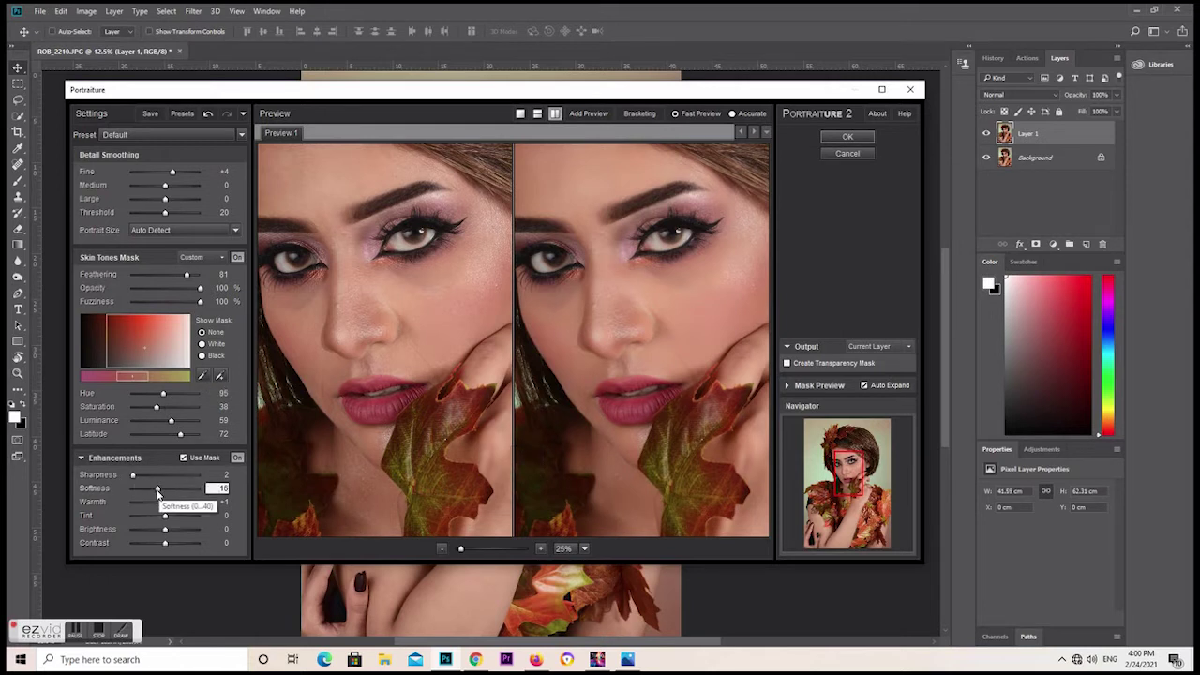
pyautogui.moveTo(165, 530); pyautogui.dragTo(173, 532)
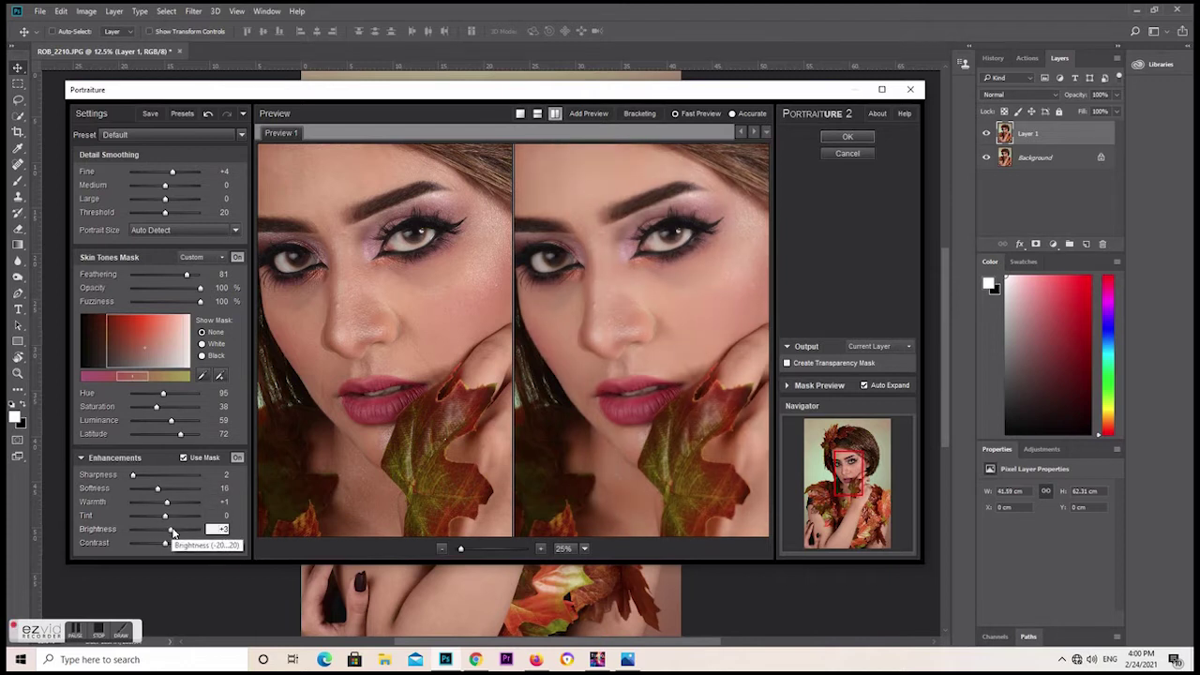
pyautogui.moveTo(166, 543); pyautogui.dragTo(169, 545)
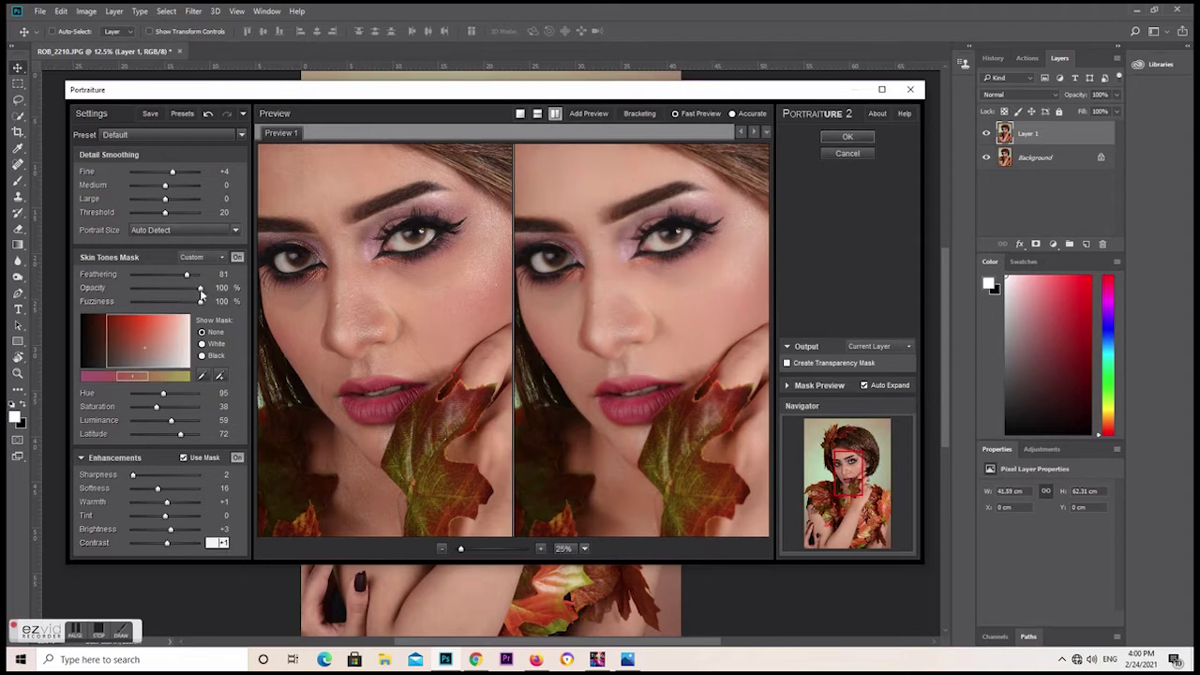
pyautogui.moveTo(200, 301); pyautogui.dragTo(193, 300)
pyautogui.click(848, 137)
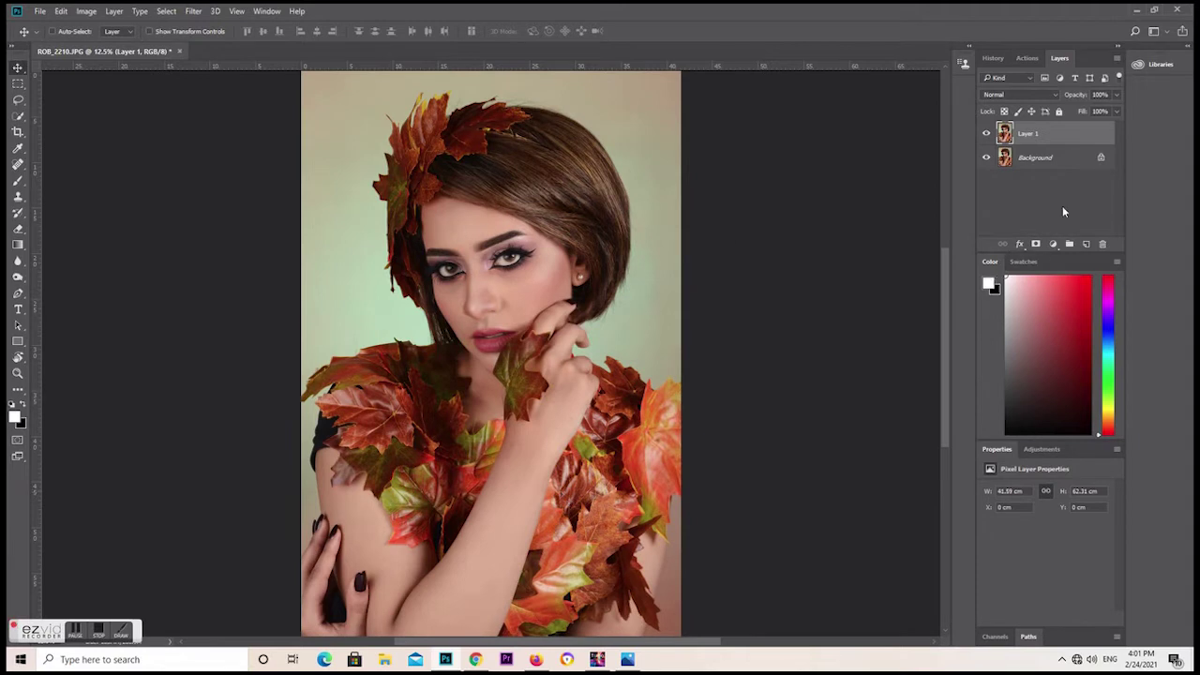
# Step: Stop recording and review the Portraiture action's Layer Via Copy and Portraiture steps
pyautogui.click(1026, 59)
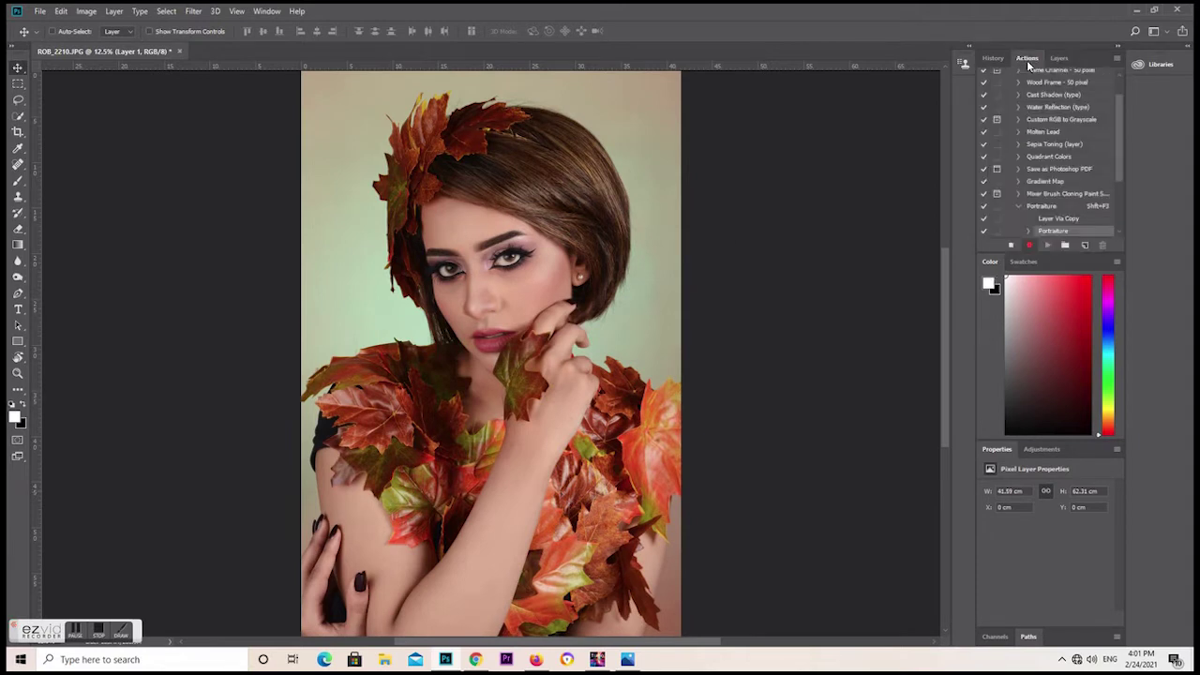
pyautogui.click(1010, 245)
pyautogui.click(1061, 60)
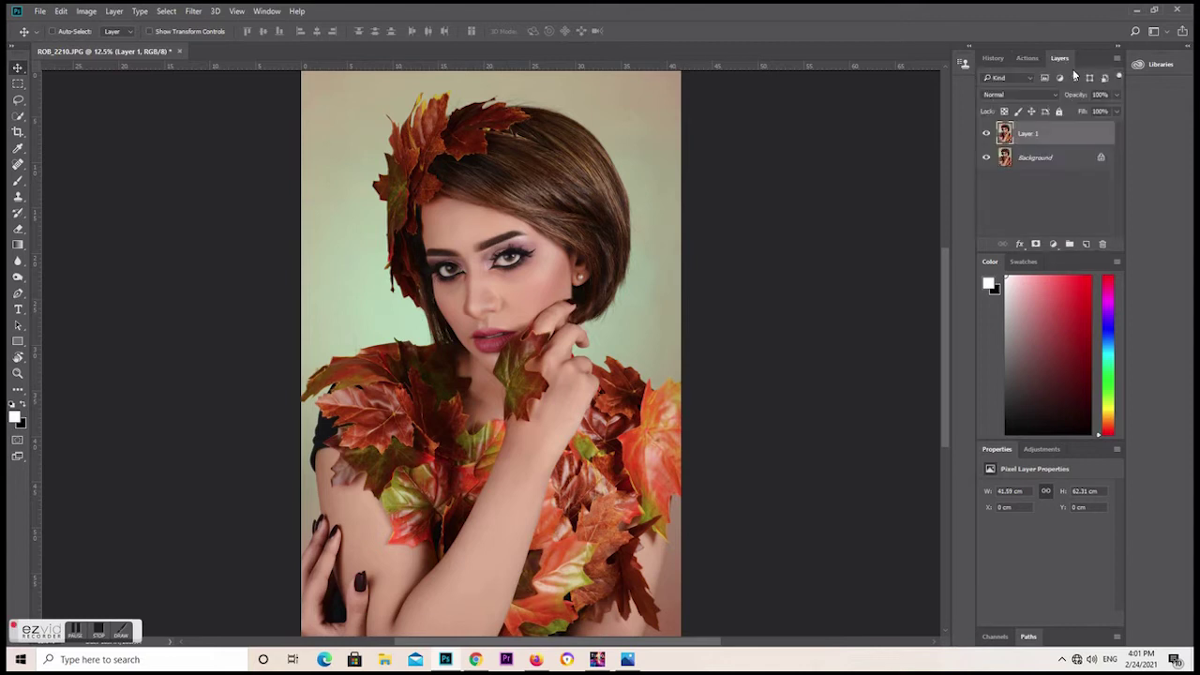
pyautogui.click(1027, 58)
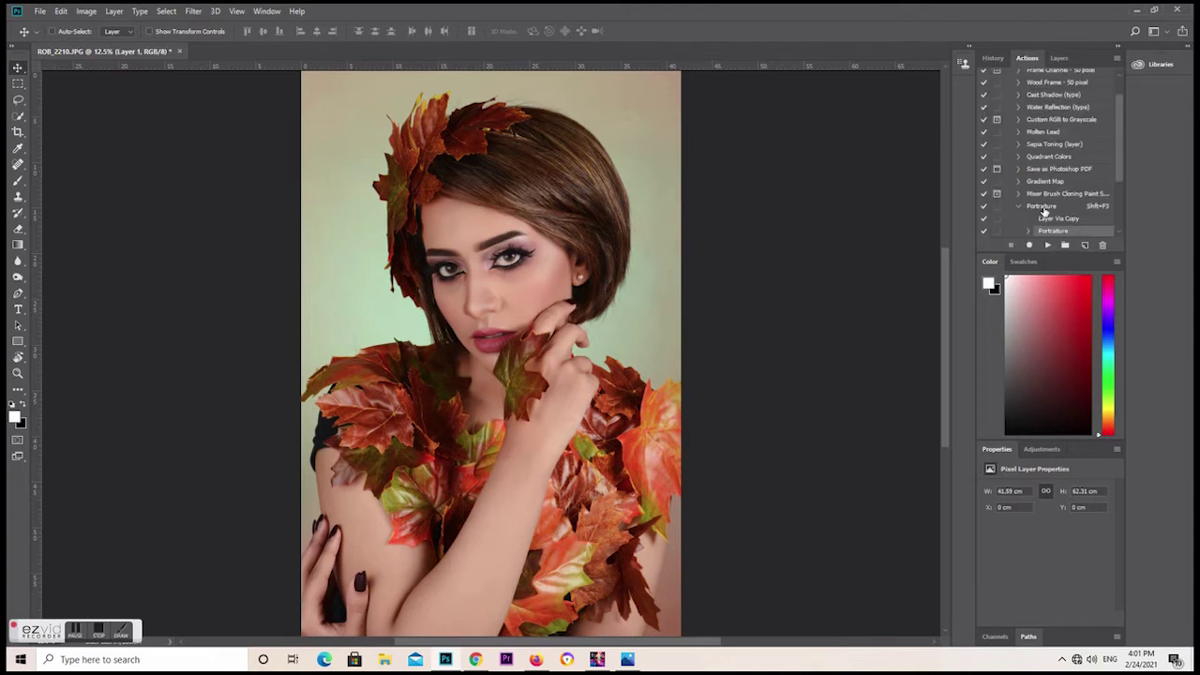
pyautogui.scroll(-1, 1066, 211)
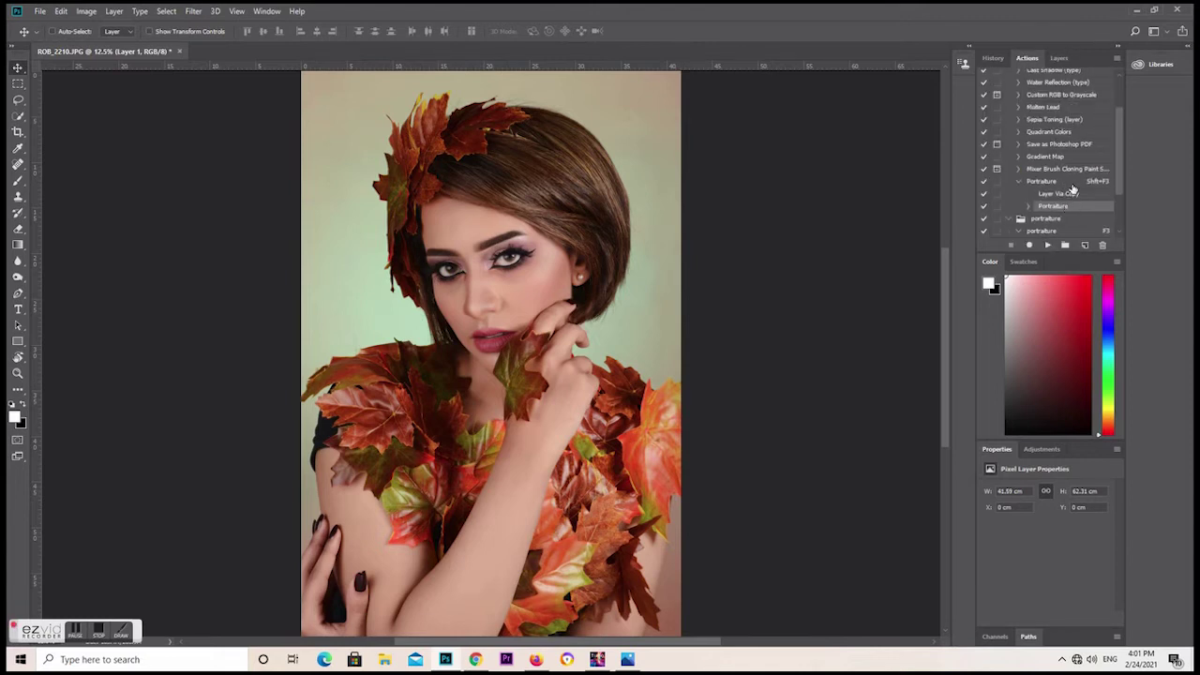
# Step: Switch the Actions panel back to Button Mode
pyautogui.click(1117, 59)
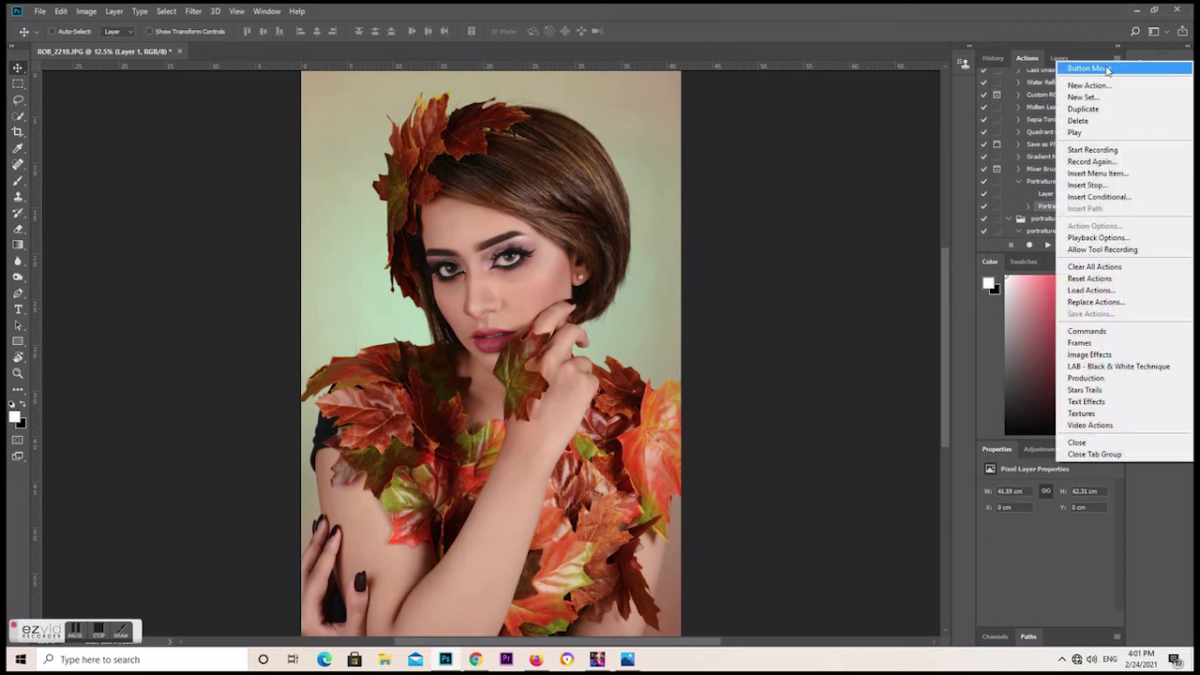
pyautogui.click(1078, 70)
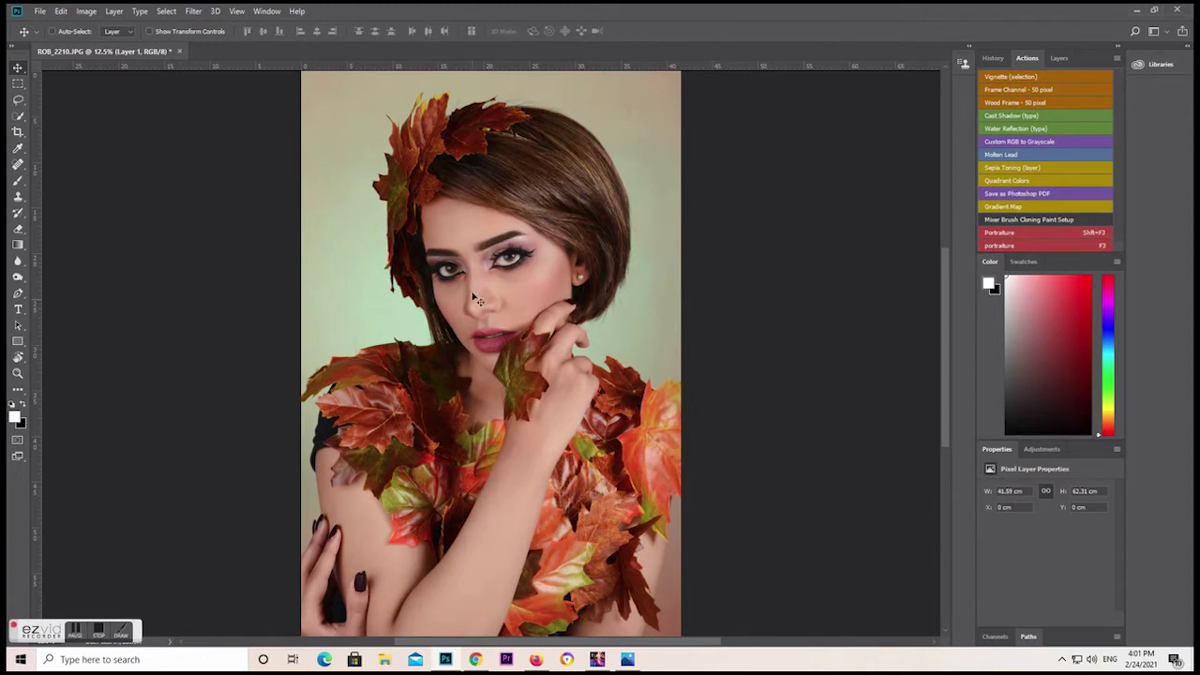
# Step: Zoom in and erase parts of the smoothed Layer 1 to restore the face's original detail
pyautogui.hotkey('ctrl', '+')
pyautogui.hotkey('ctrl', '+')
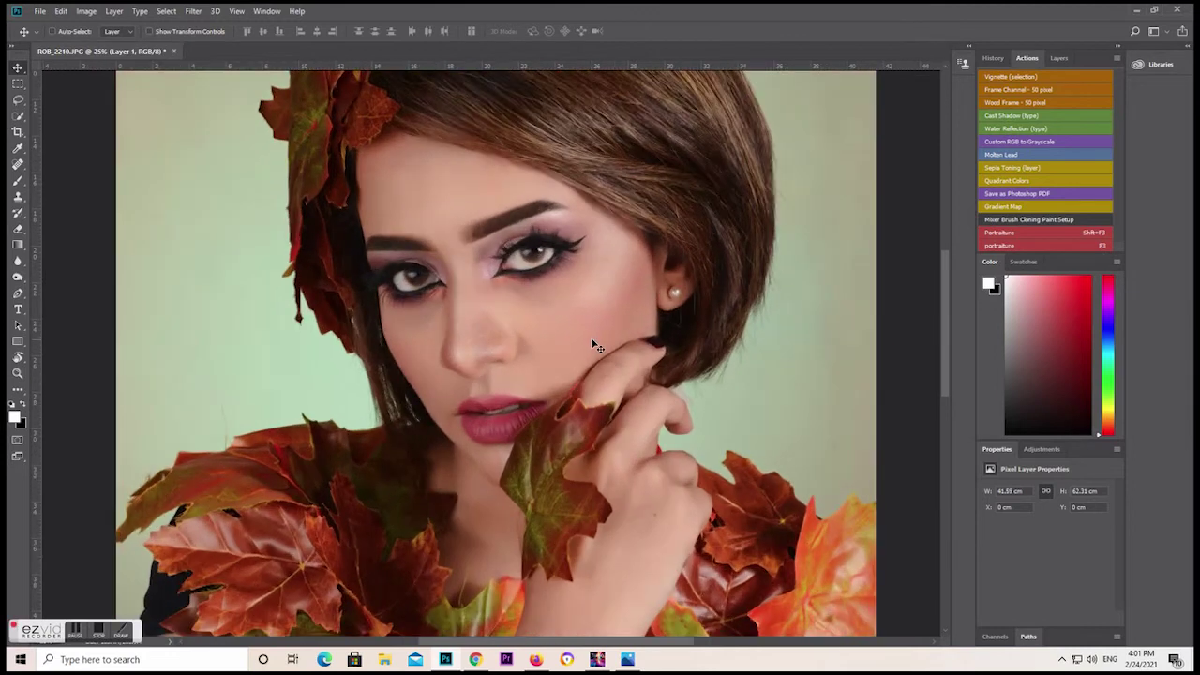
pyautogui.press('e')
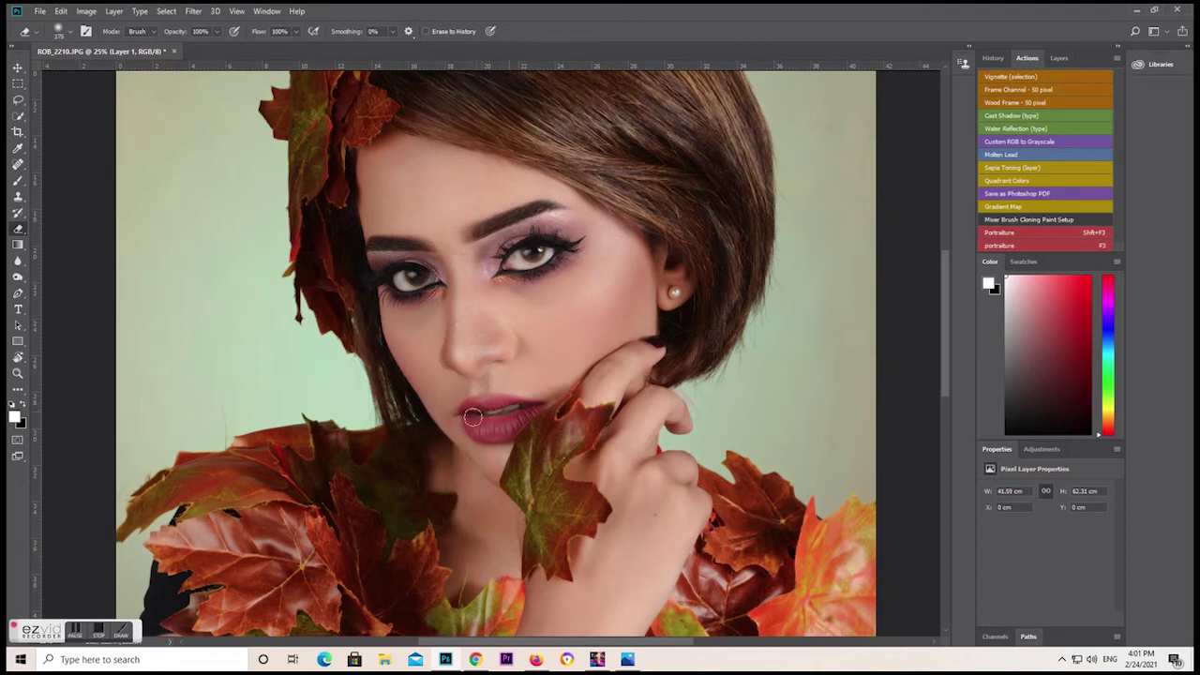
pyautogui.scroll(-1, 613, 315)
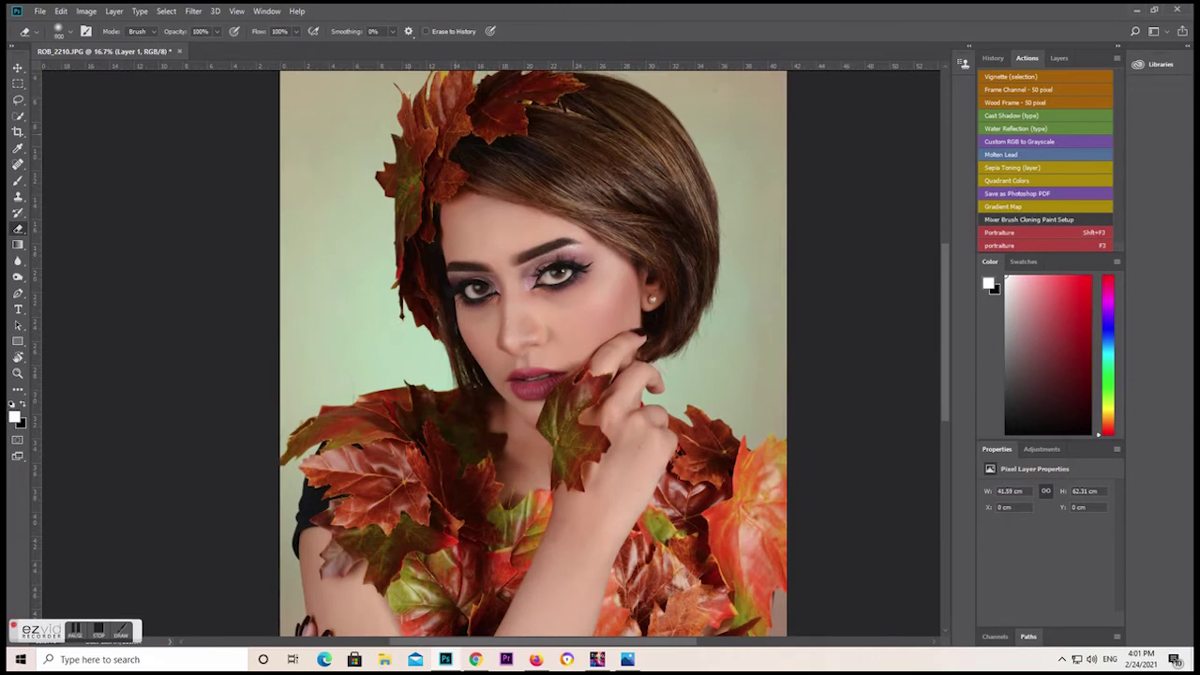
pyautogui.moveTo(472, 564); pyautogui.dragTo(449, 492)
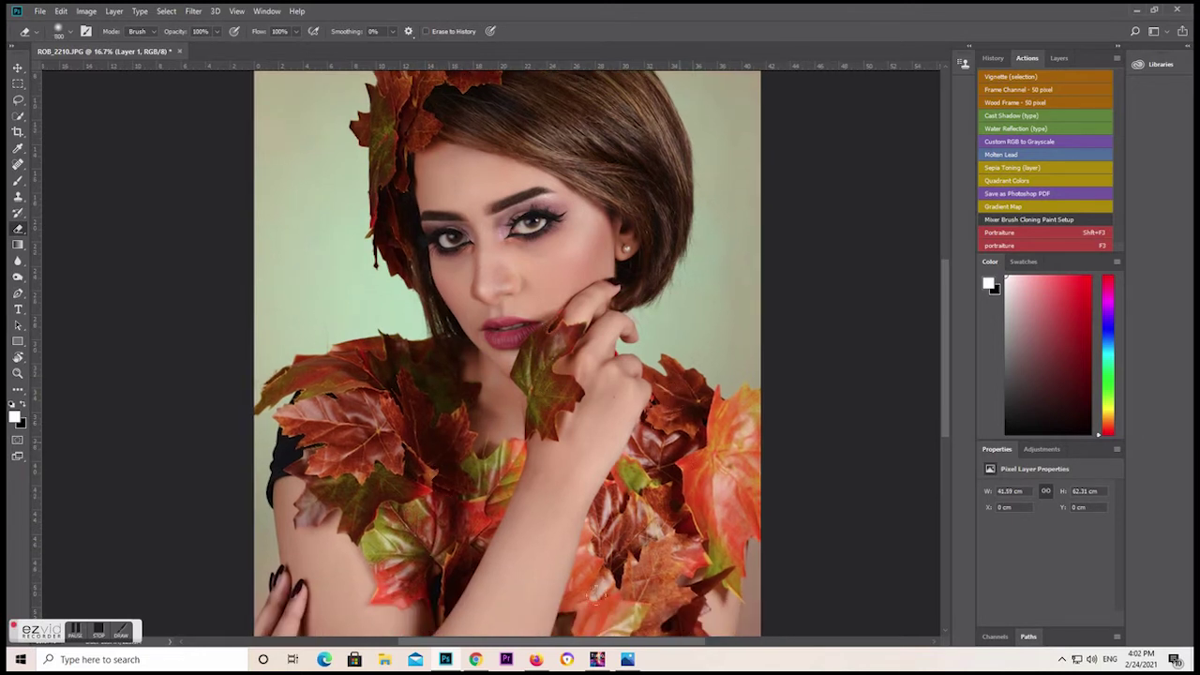
pyautogui.moveTo(742, 527); pyautogui.dragTo(752, 575)
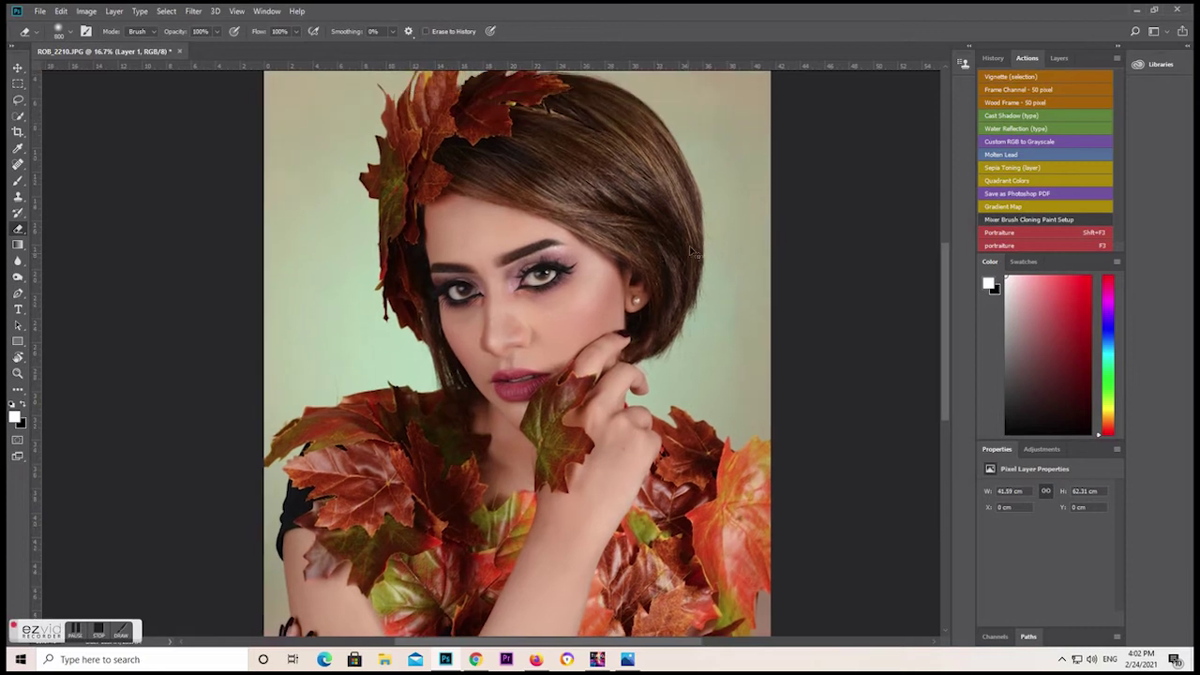
# Step: Merge Layer 1 and Background into a single Background layer
pyautogui.click(1058, 58)
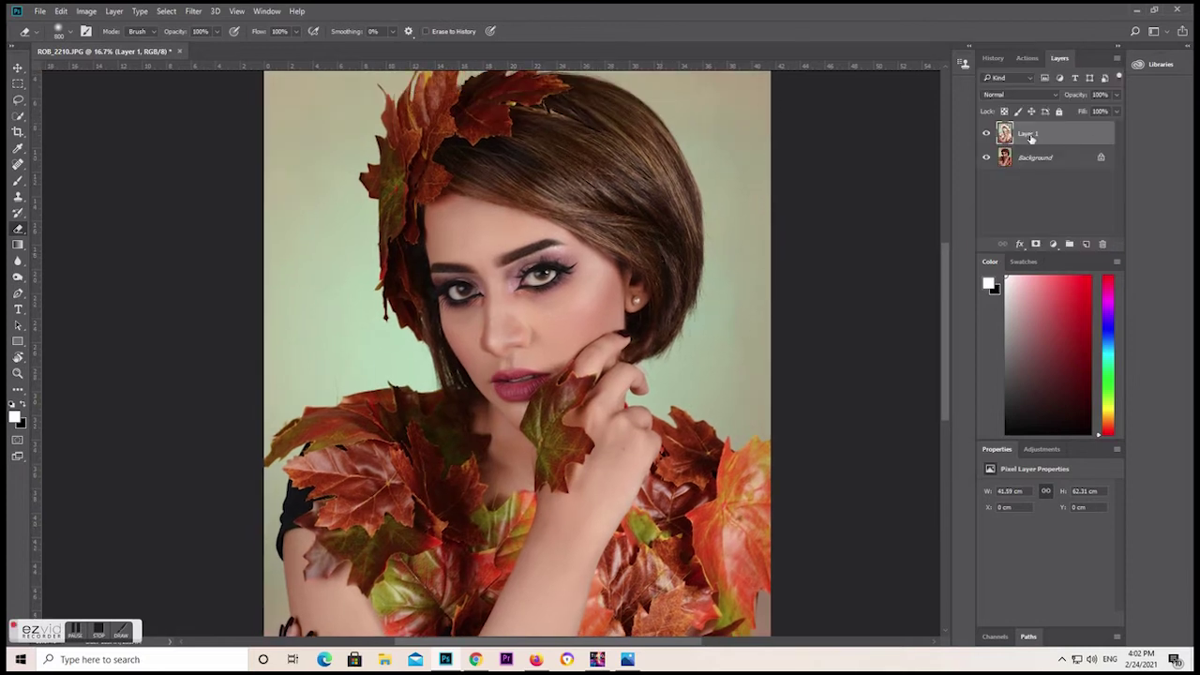
pyautogui.hotkey('ctrl', 'e')
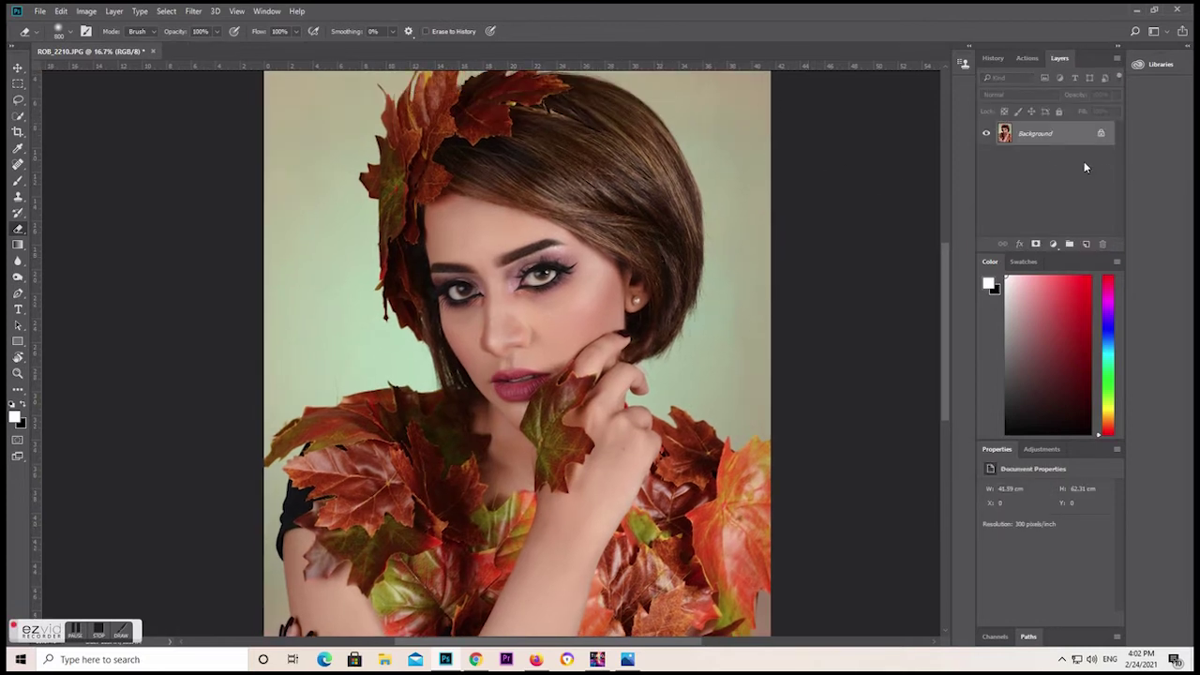
pyautogui.scroll(2, 597, 320)
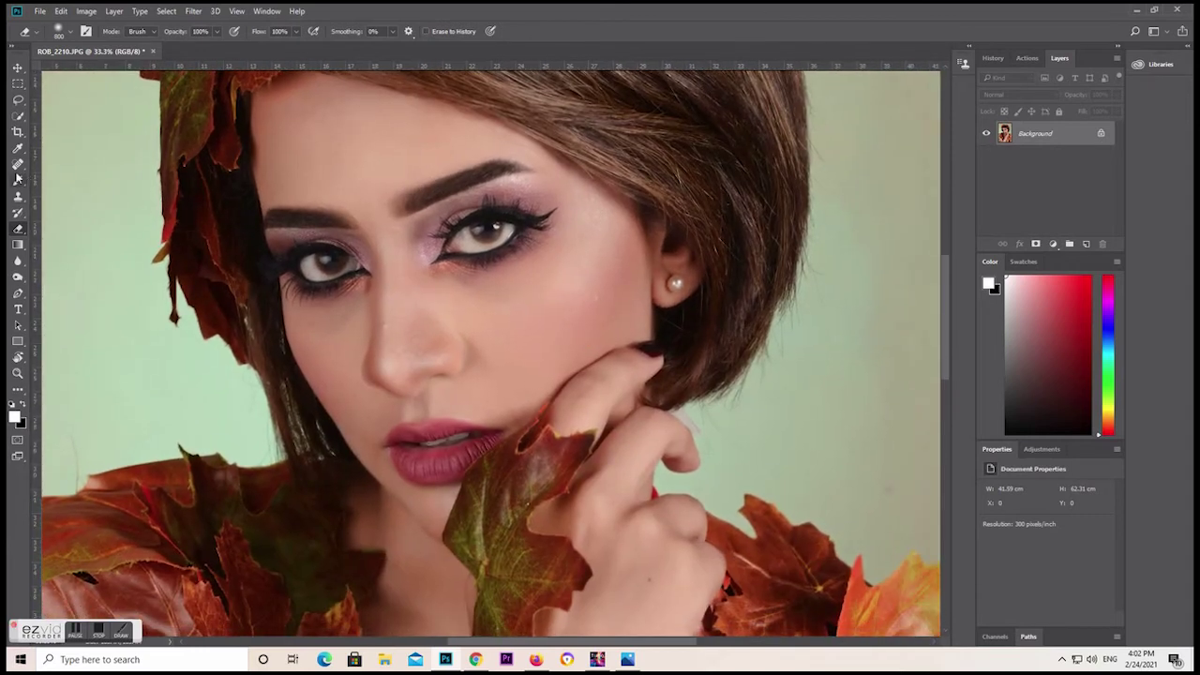
pyautogui.click(15, 166)
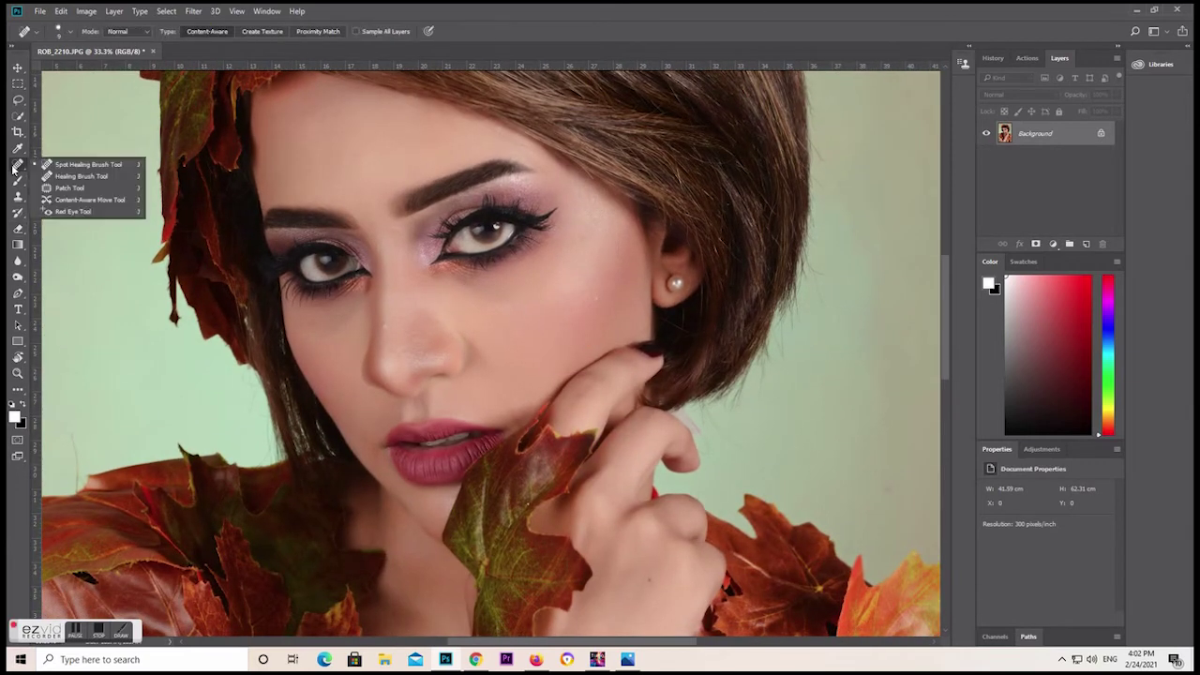
# Step: Heal the blemish between the eyes with a roughly 70-pixel Spot Healing Brush
pyautogui.click(64, 167)
pyautogui.press(']')
pyautogui.press(']')
pyautogui.press(']')
pyautogui.press(']')
pyautogui.press(']')
pyautogui.press(']')
pyautogui.press(']')
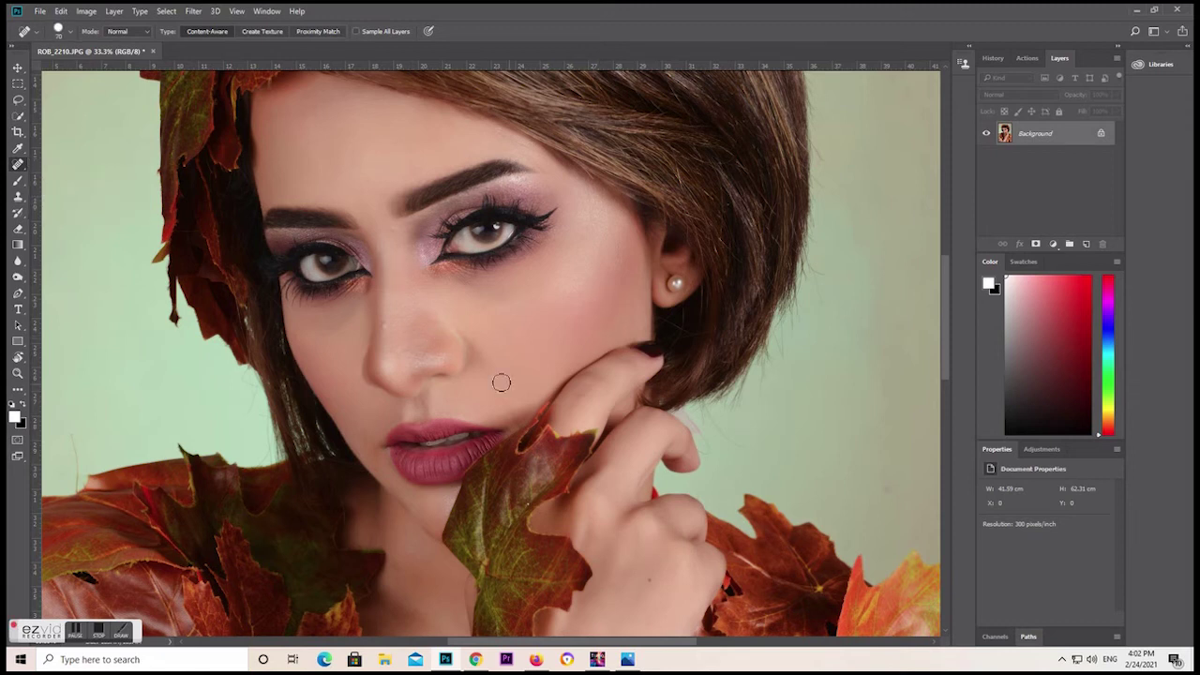
pyautogui.click(394, 231)
# Step: Pan and zoom around the lower face and hand to inspect the healed skin
pyautogui.moveTo(600, 377); pyautogui.dragTo(558, 238)
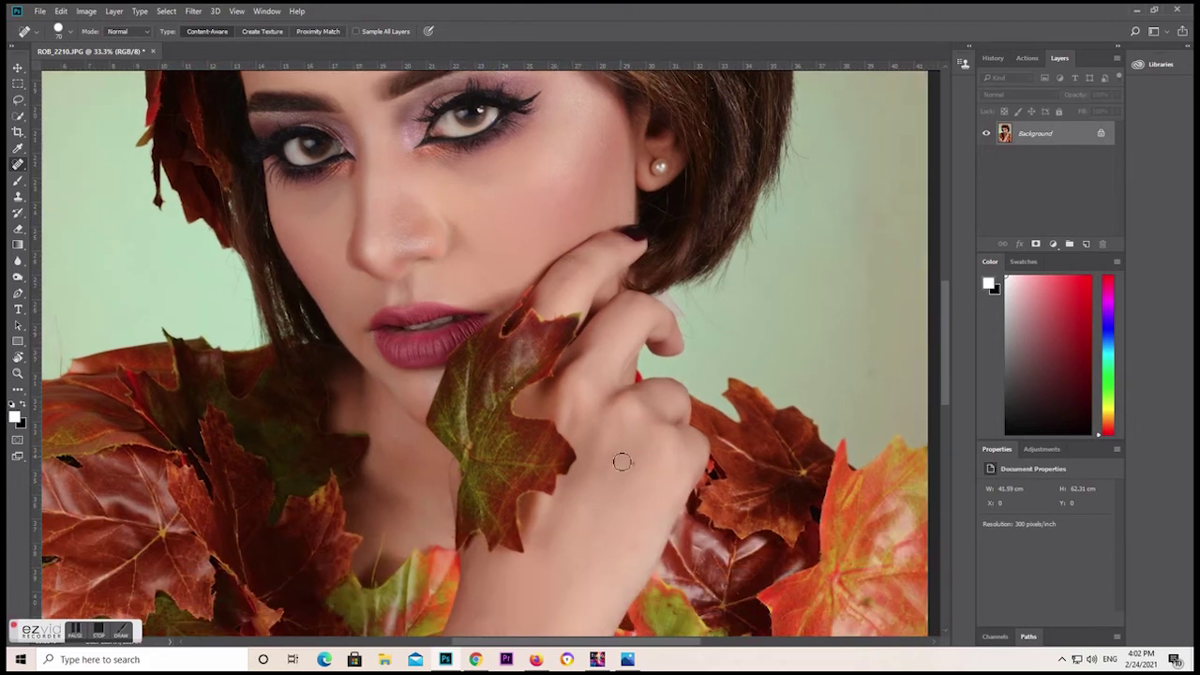
pyautogui.moveTo(651, 541); pyautogui.dragTo(634, 436)
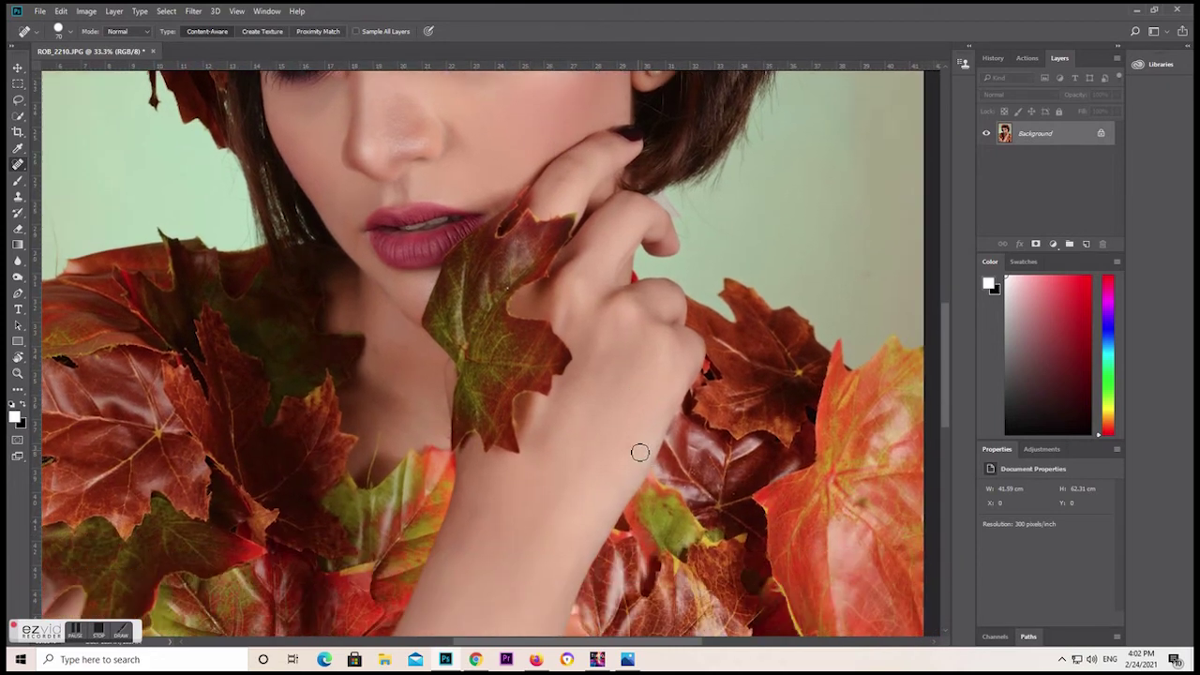
pyautogui.scroll(5, 494, 452)
pyautogui.scroll(1, 417, 319)
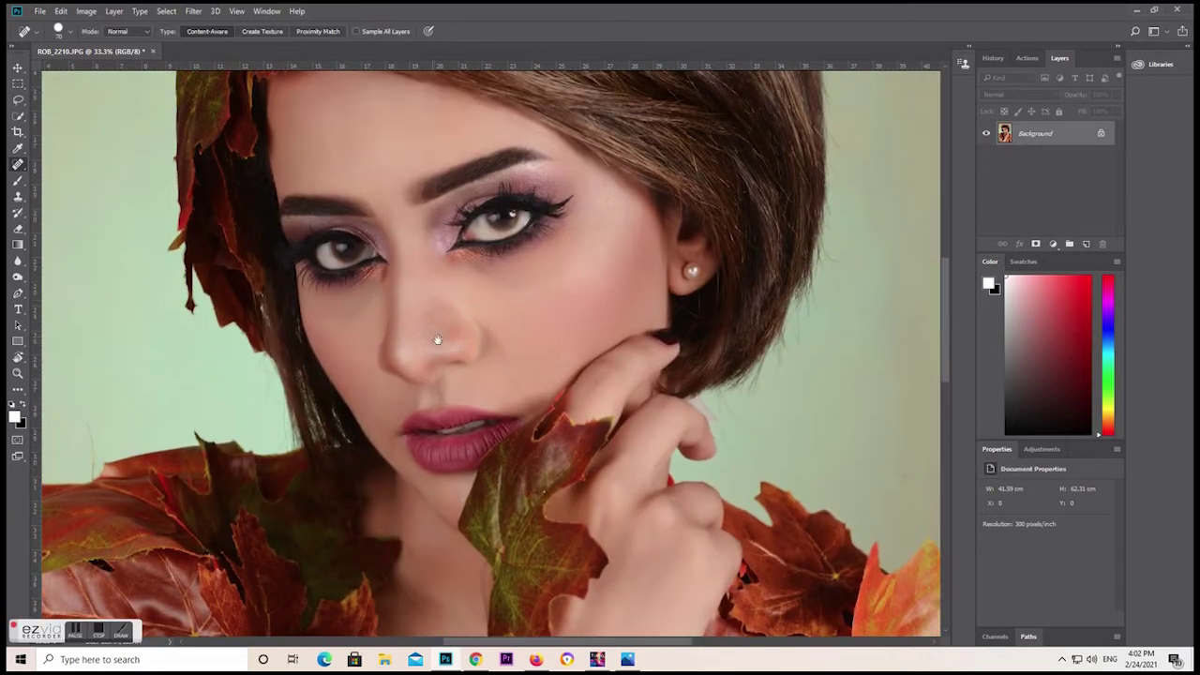
pyautogui.scroll(3, 375, 230)
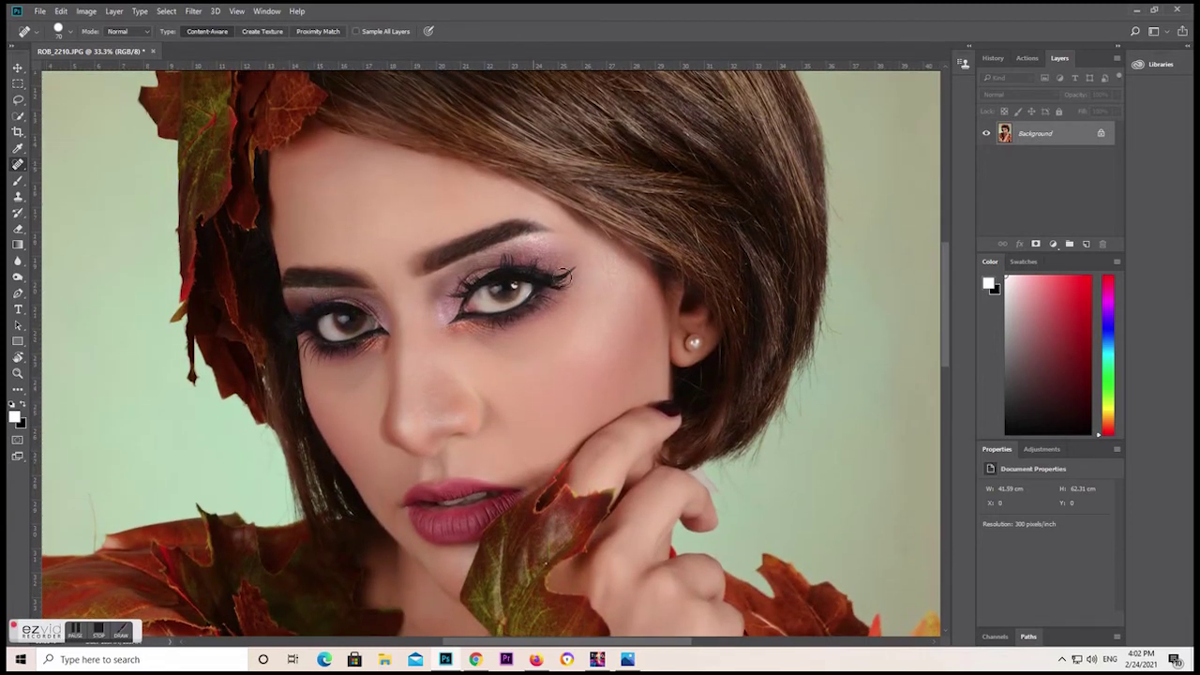
pyautogui.scroll(-1, 568, 424)
pyautogui.scroll(-2, 814, 347)
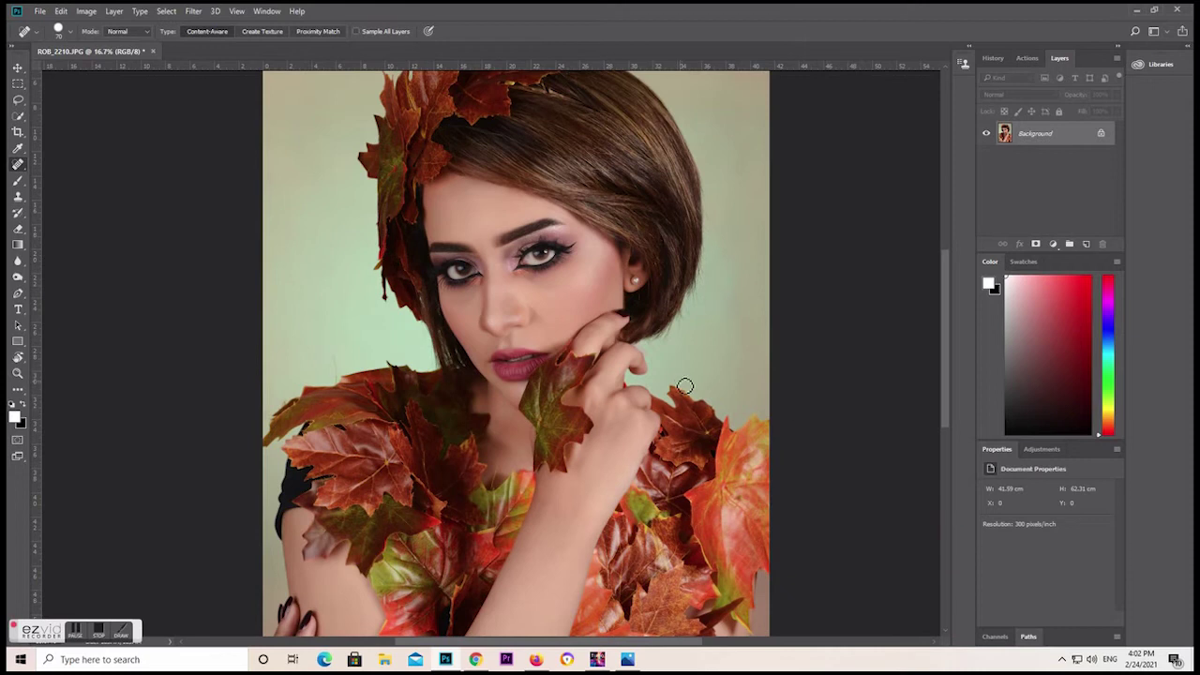
pyautogui.scroll(-1, 683, 386)
pyautogui.moveTo(478, 433); pyautogui.dragTo(558, 463)
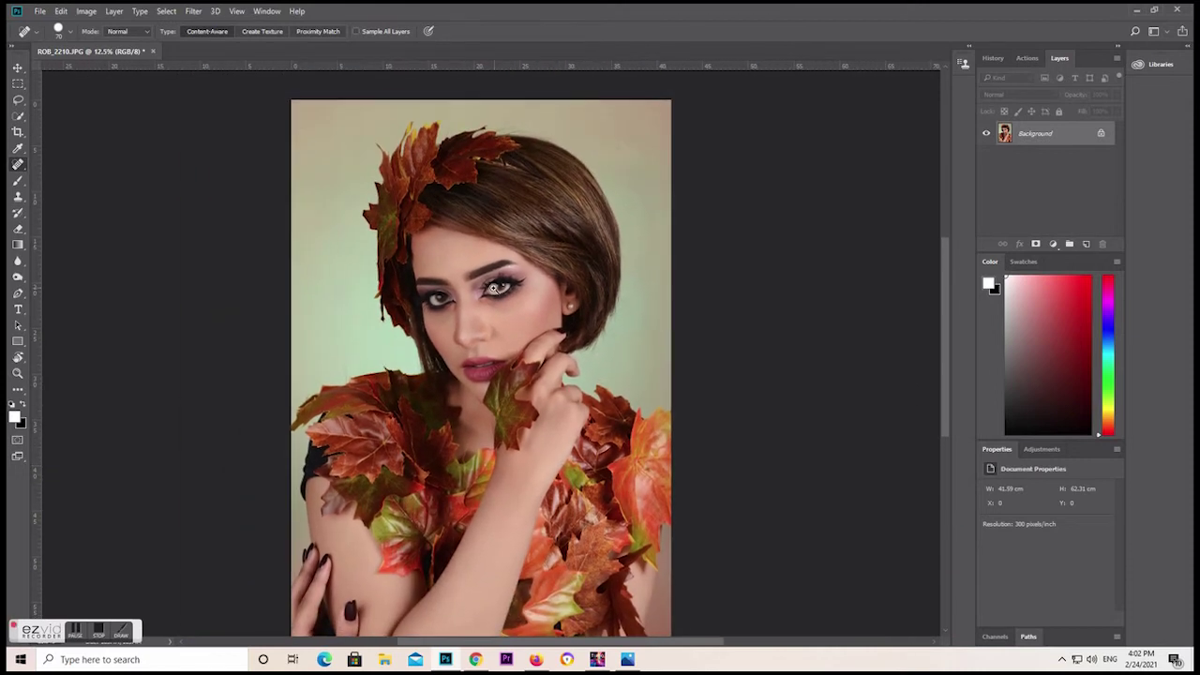
pyautogui.scroll(2, 506, 290)
pyautogui.scroll(1, 598, 358)
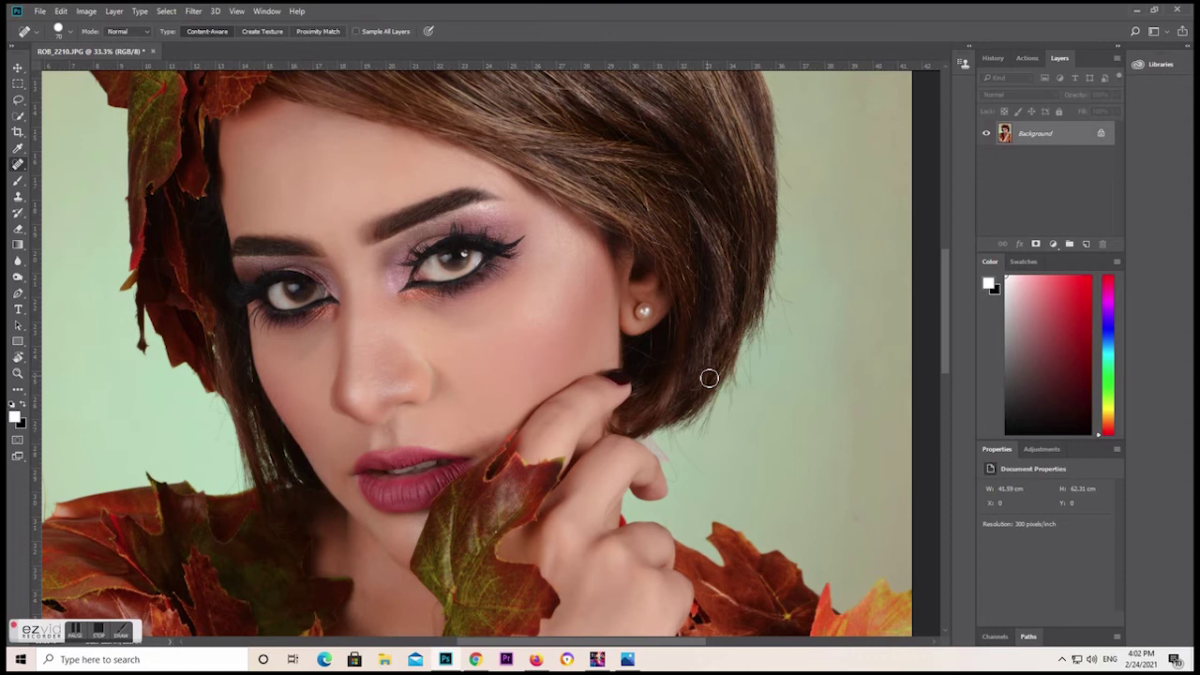
pyautogui.scroll(-2, 421, 359)
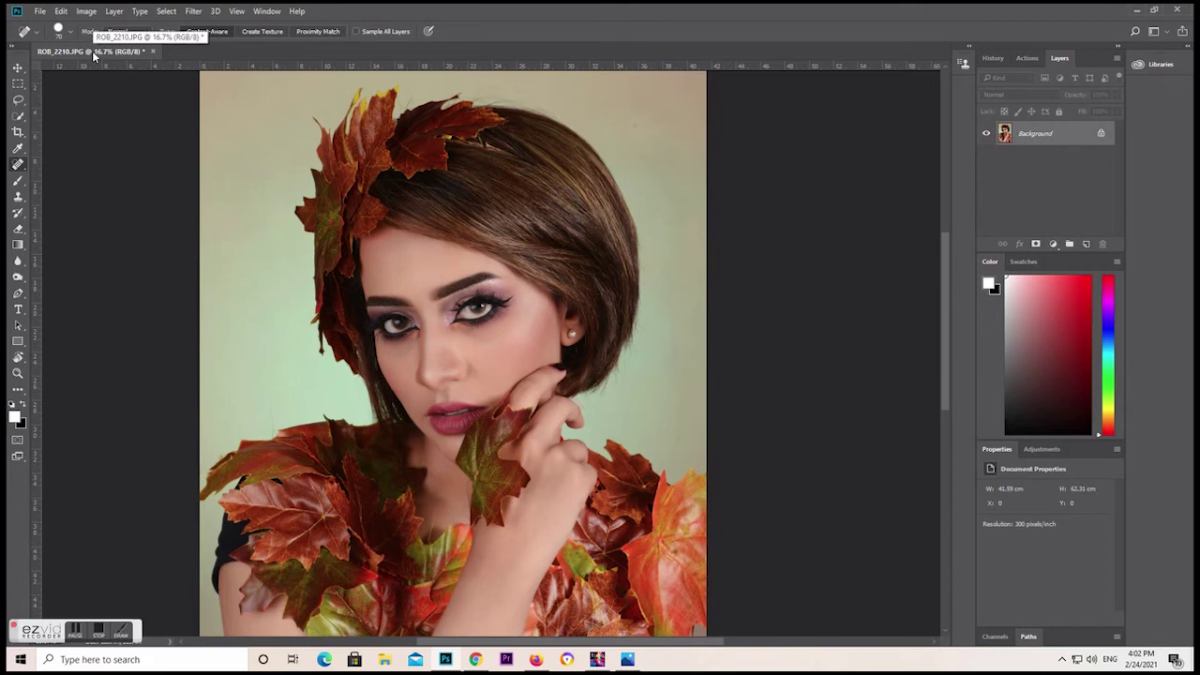
# Step: Float the portrait in its own window and list the edit history from Open onward
pyautogui.moveTo(93, 53); pyautogui.dragTo(99, 67)
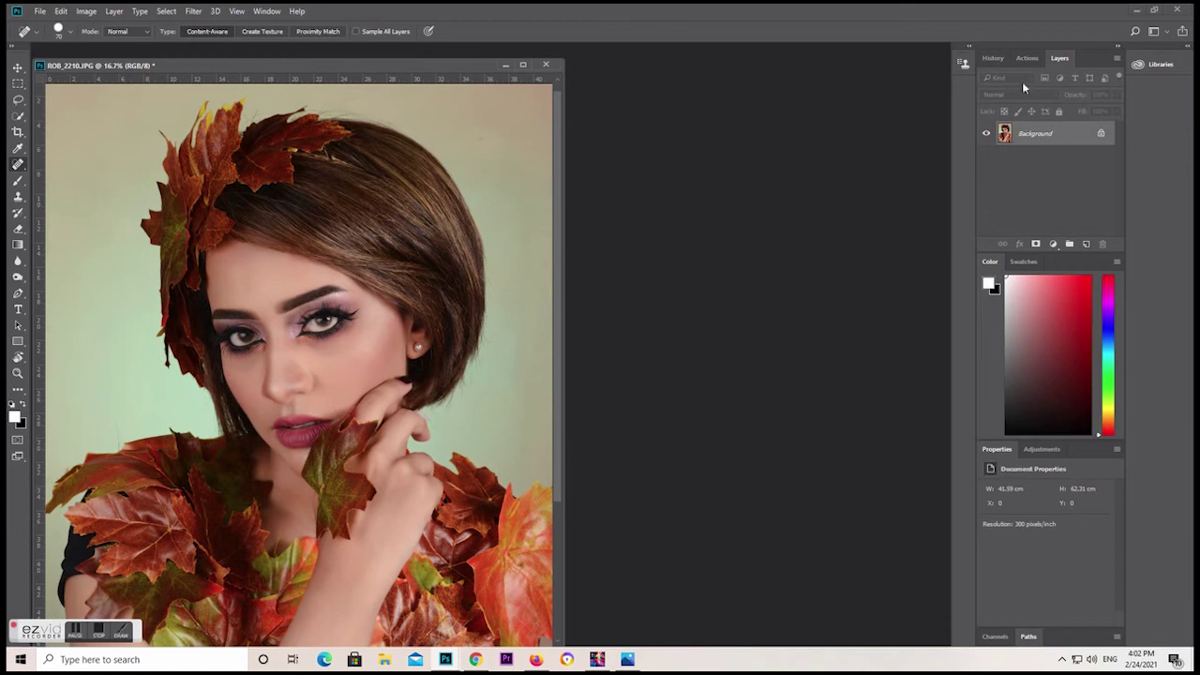
pyautogui.click(992, 58)
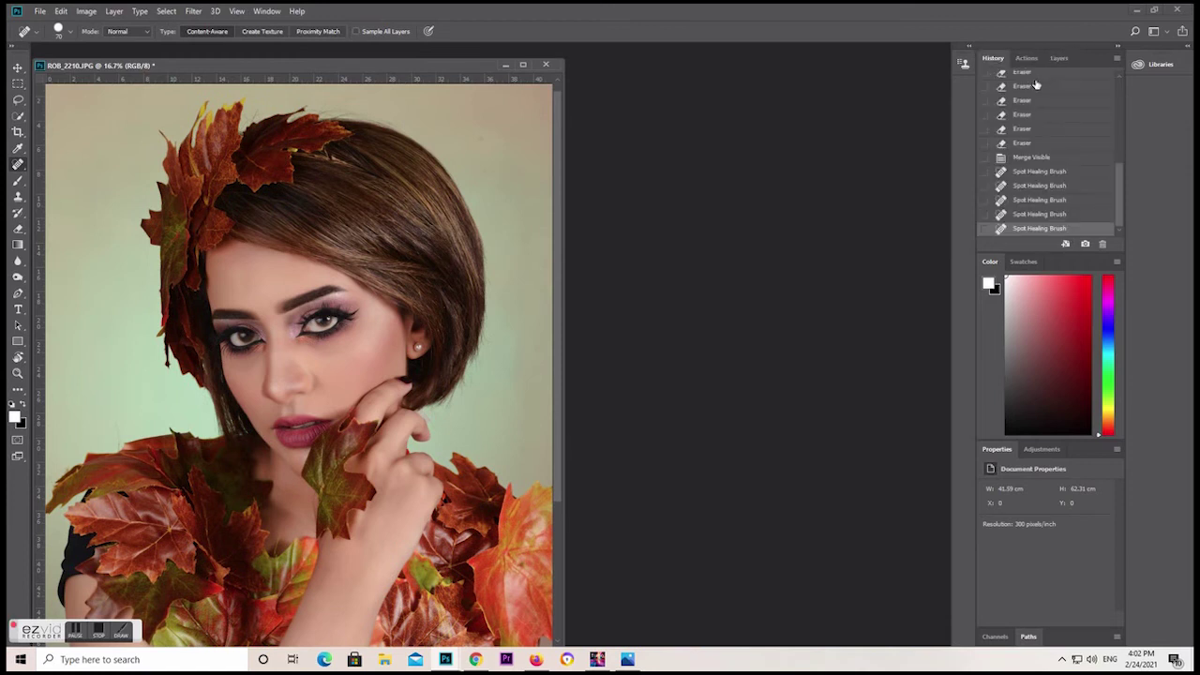
pyautogui.moveTo(1117, 184); pyautogui.dragTo(1117, 82)
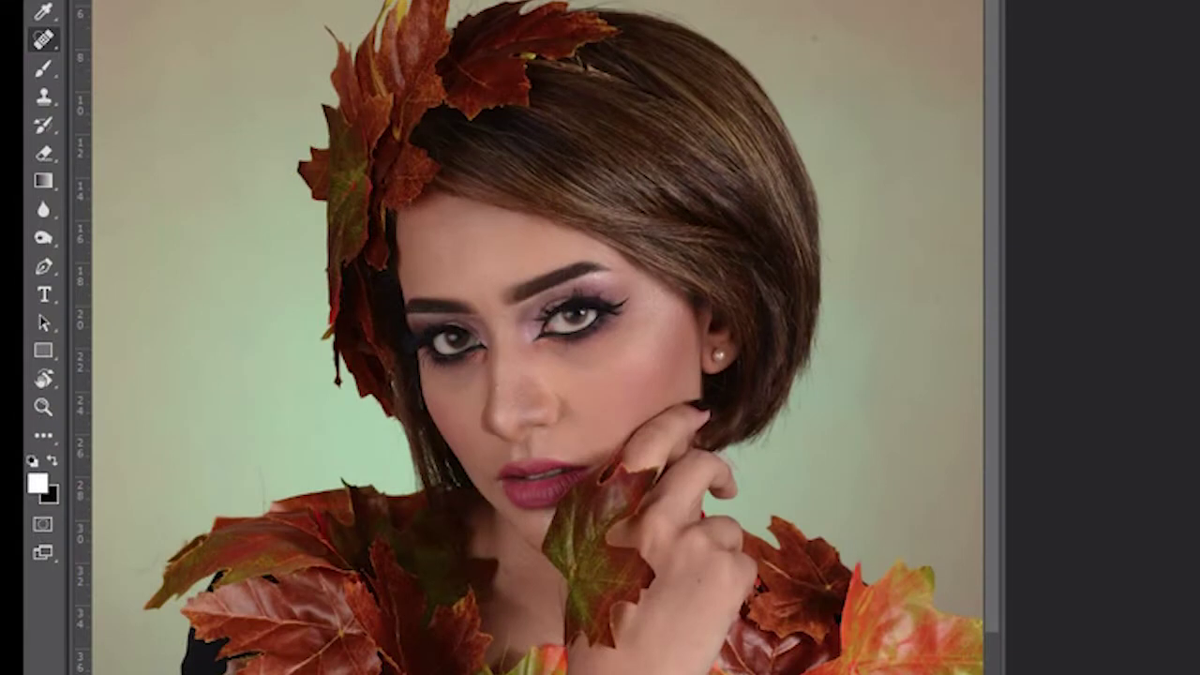
pyautogui.moveTo(281, 65); pyautogui.dragTo(656, 67)
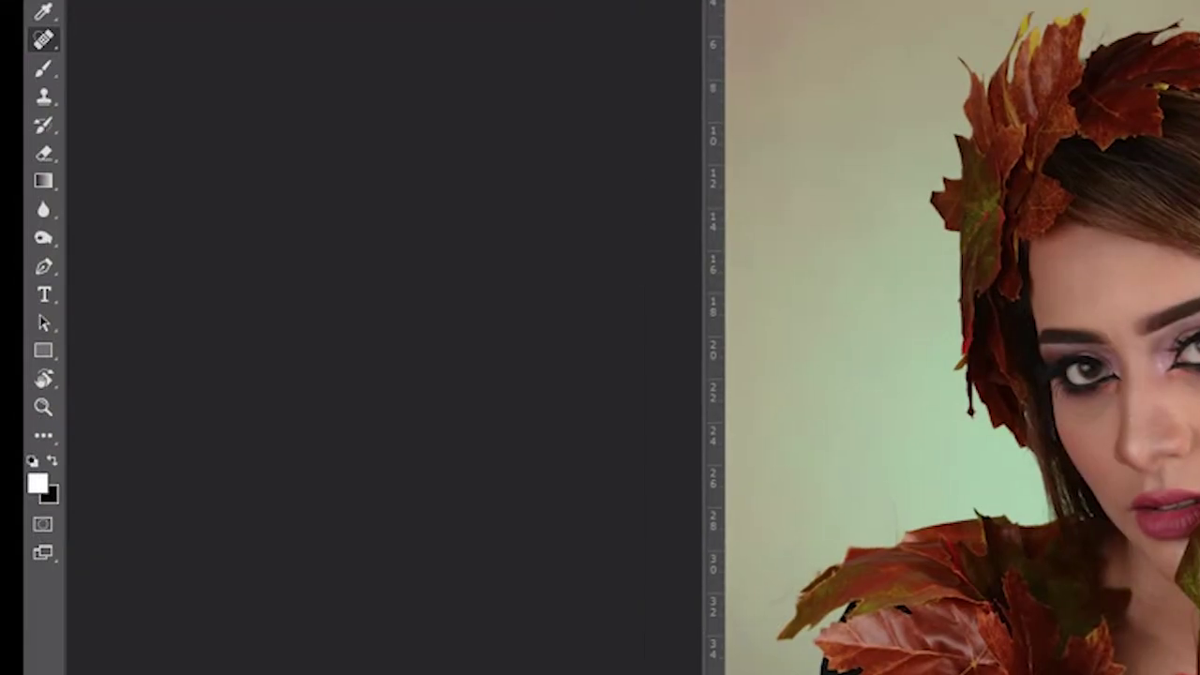